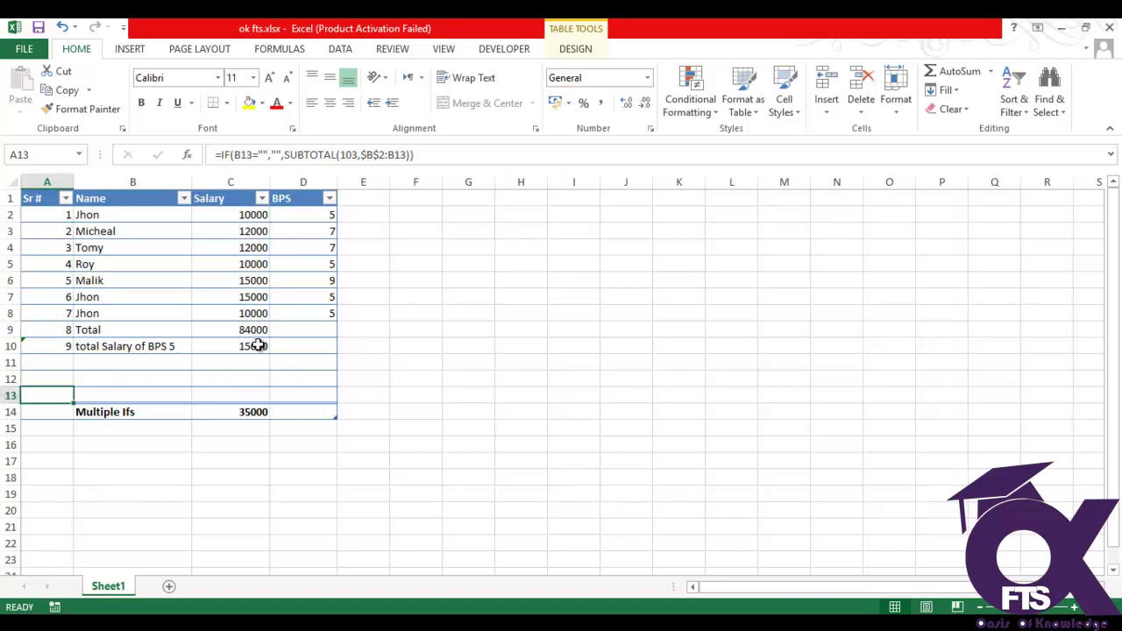
Label B11 'count' and enter =COUNT(C2:C8) in C11, returning 7.
{"action": "left_click", "coordinate": [101, 369]}
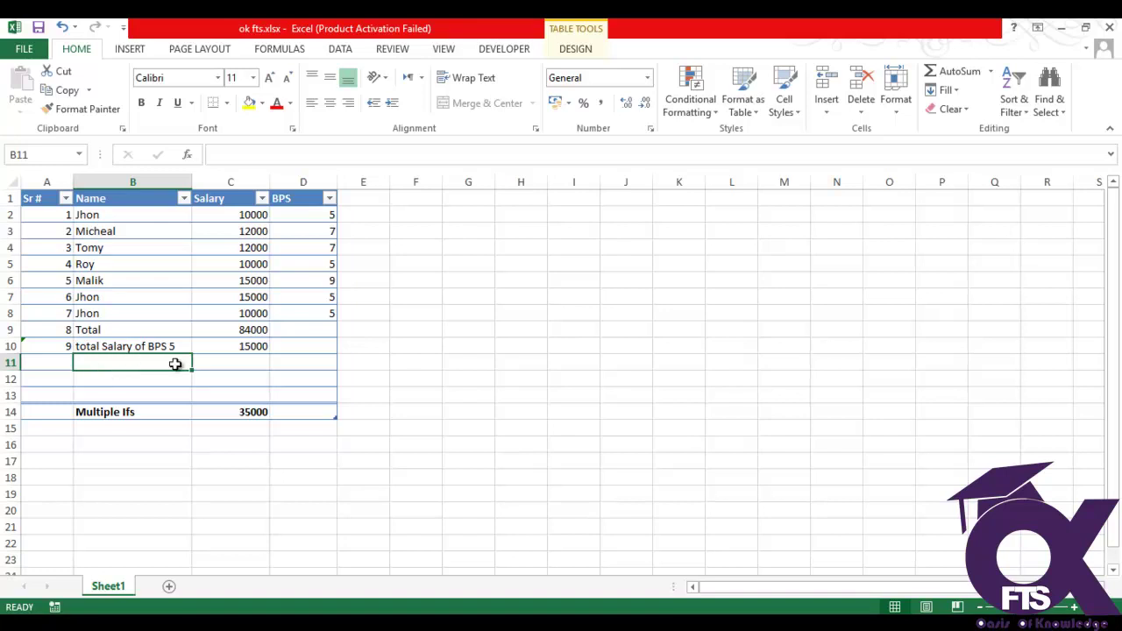
{"action": "type", "text": "count"}
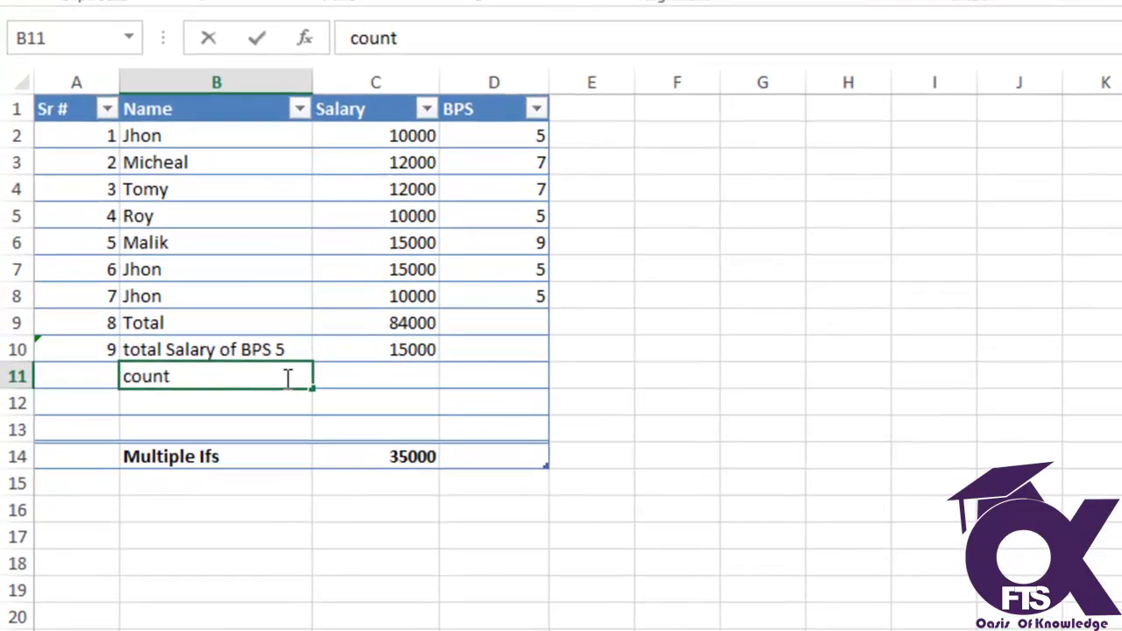
{"action": "key", "text": "Tab"}
{"action": "type", "text": "="}
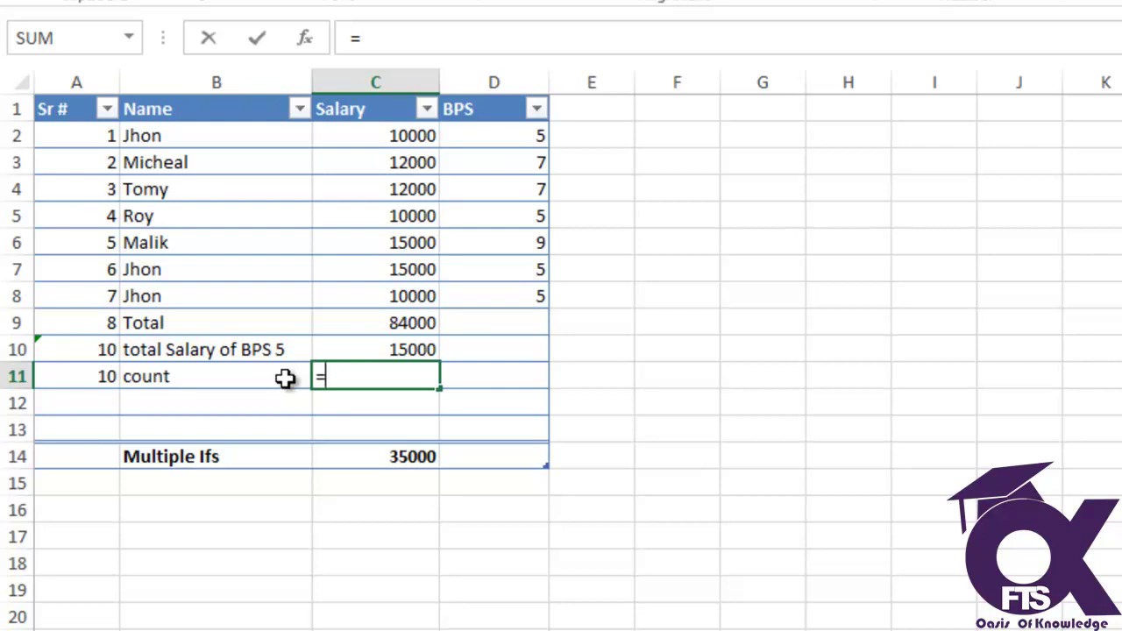
{"action": "type", "text": "cou"}
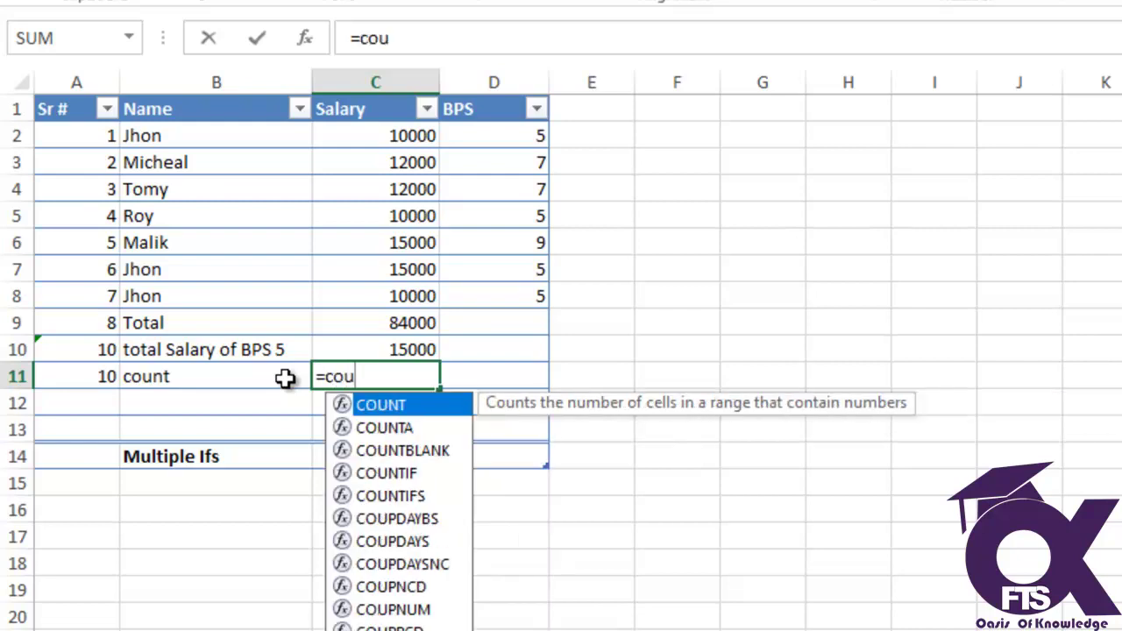
{"action": "type", "text": "n"}
{"action": "key", "text": "BackSpace"}
{"action": "type", "text": "n"}
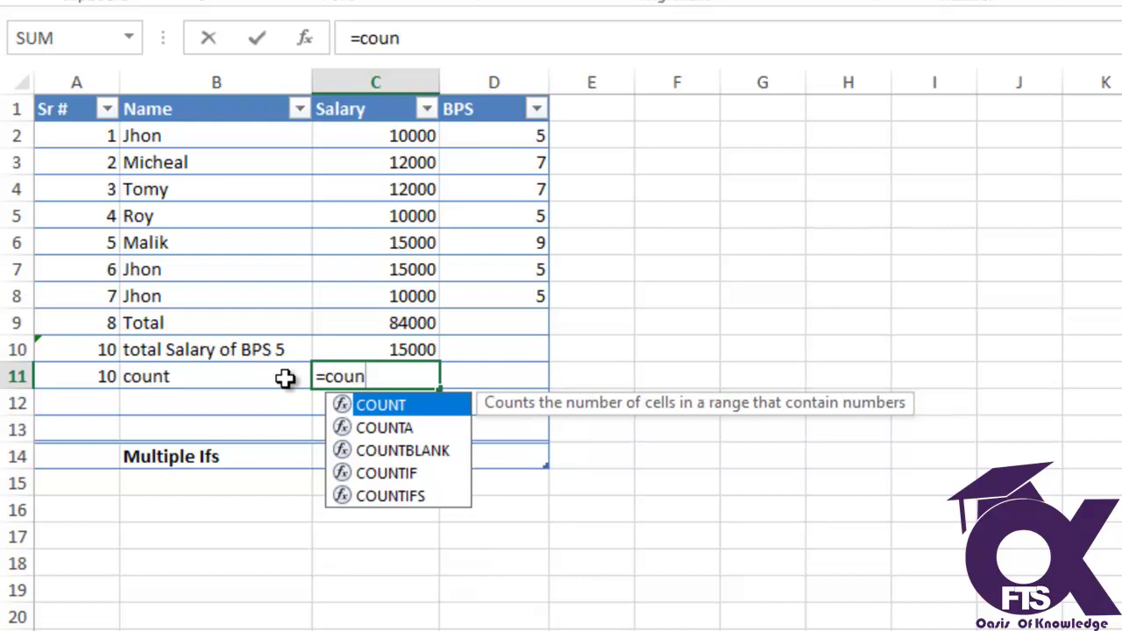
{"action": "key", "text": "Tab"}
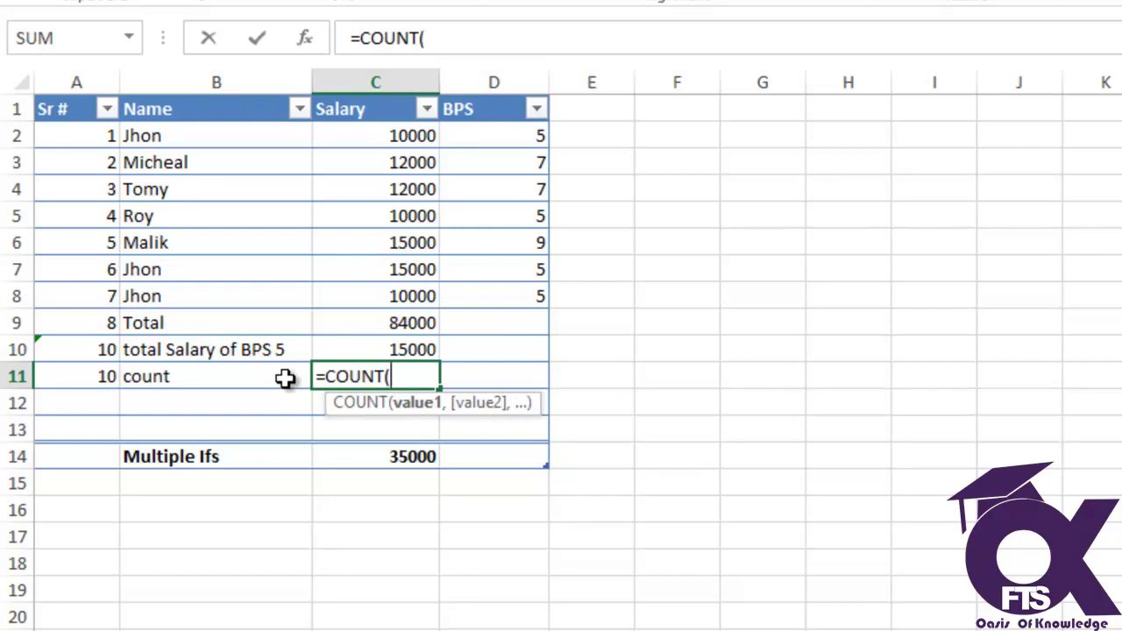
{"action": "key", "text": "Up"}
{"action": "key", "text": "Up"}
{"action": "key", "text": "Up"}
{"action": "key", "text": "shift+Up"}
{"action": "key", "text": "shift+Up"}
{"action": "key", "text": "shift+Up"}
{"action": "key", "text": "shift+Up"}
{"action": "key", "text": "shift+Up"}
{"action": "key", "text": "shift+Up"}
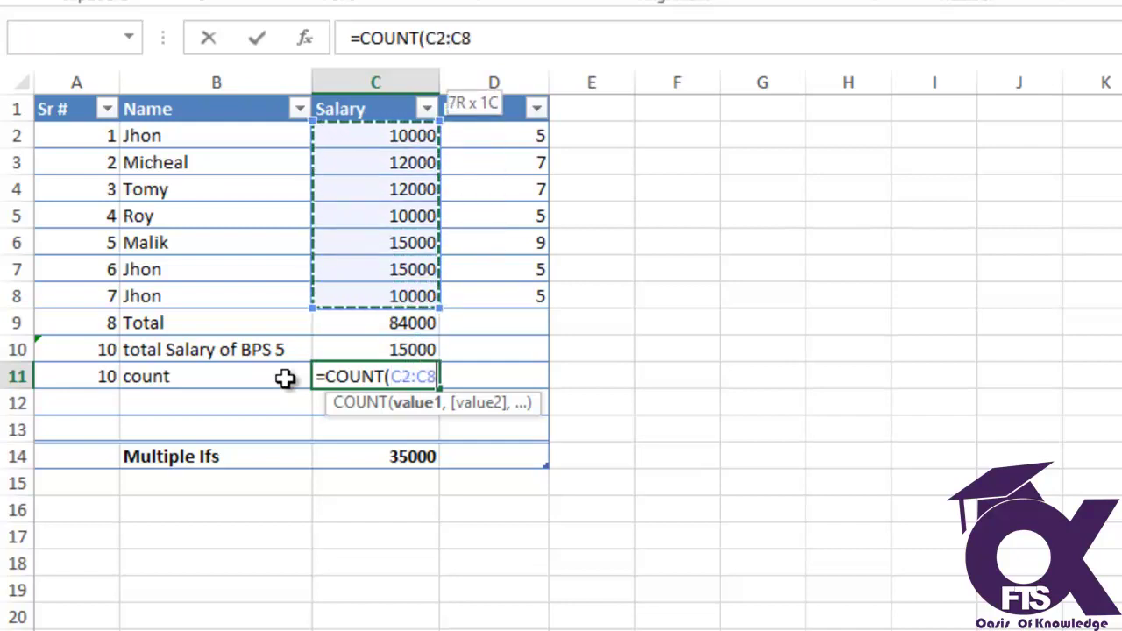
{"action": "key", "text": "Return"}
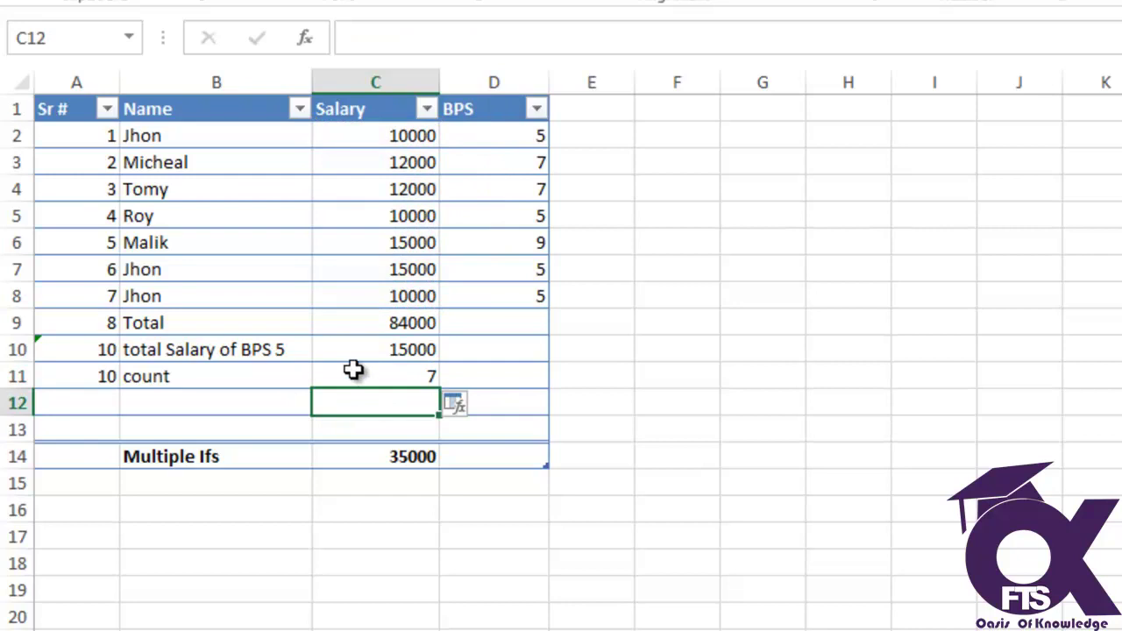
Select salaries C2:C8 to verify the COUNT result of 7.
{"action": "left_click", "coordinate": [356, 375]}
{"action": "left_click_drag", "start_coordinate": [371, 138], "coordinate": [352, 304]}
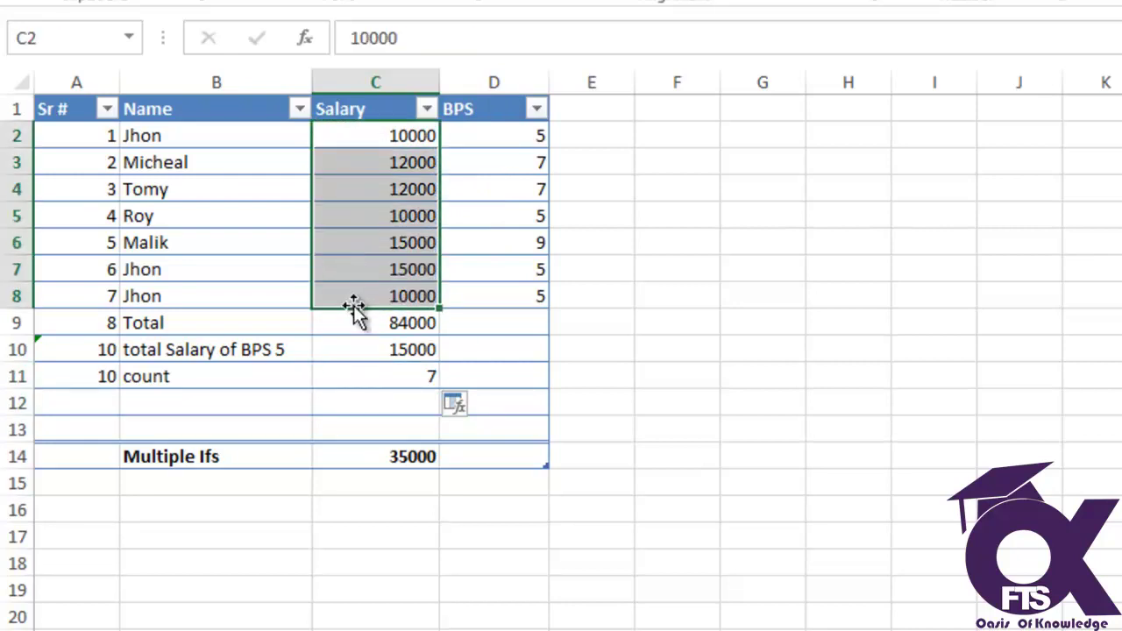
{"action": "left_click", "coordinate": [372, 403]}
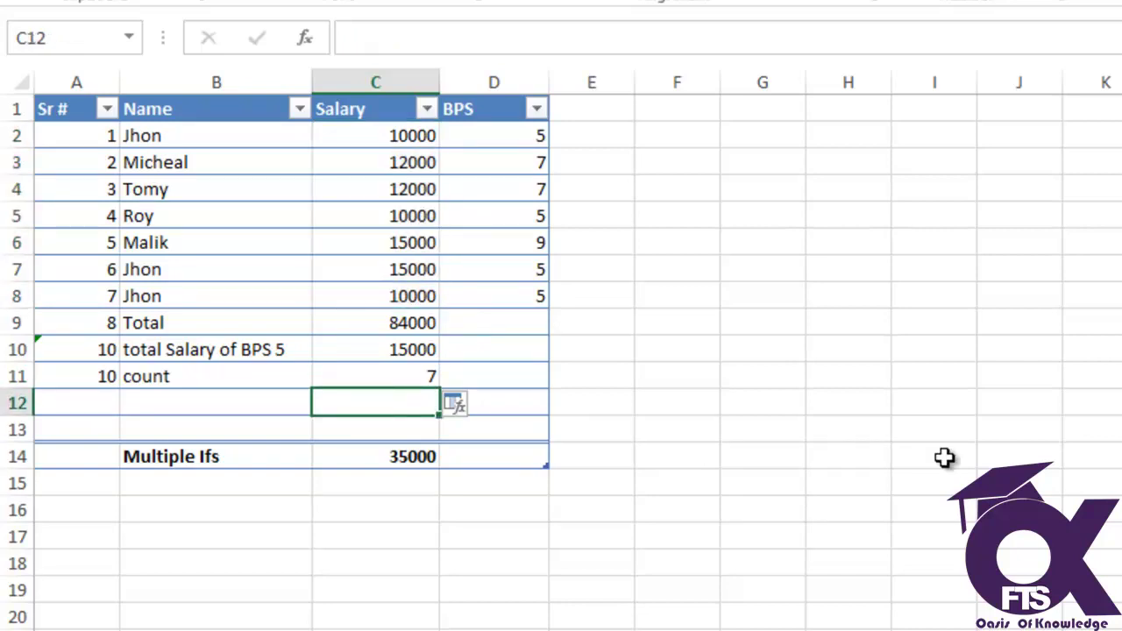
Enter =COUNTA(C2:C8) in C12, returning 7.
{"action": "type", "text": "="}
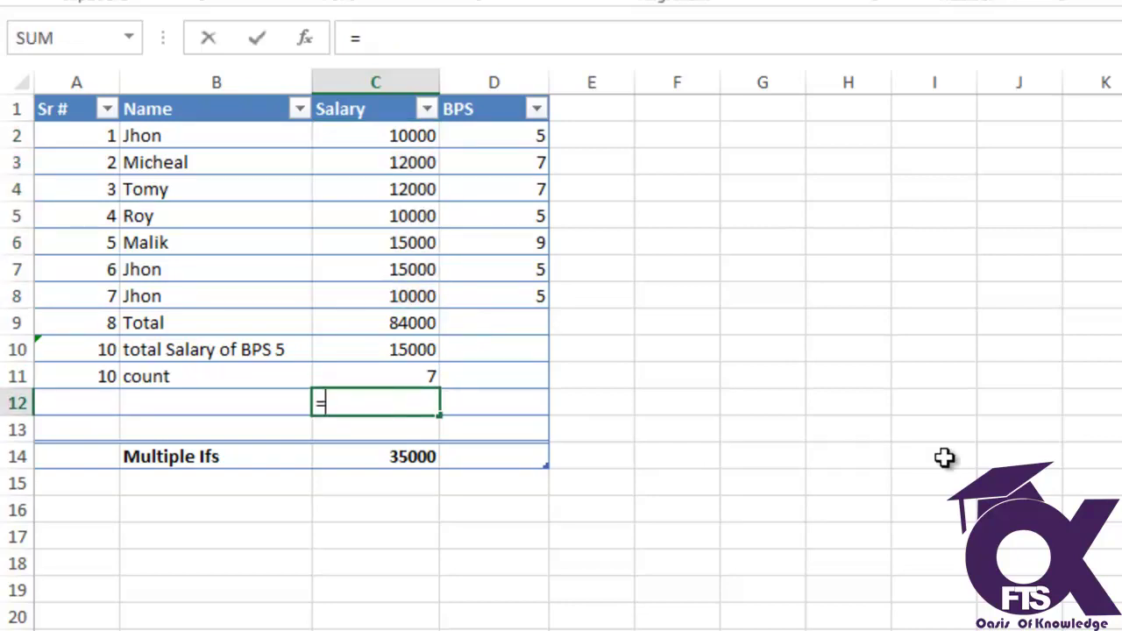
{"action": "type", "text": "count"}
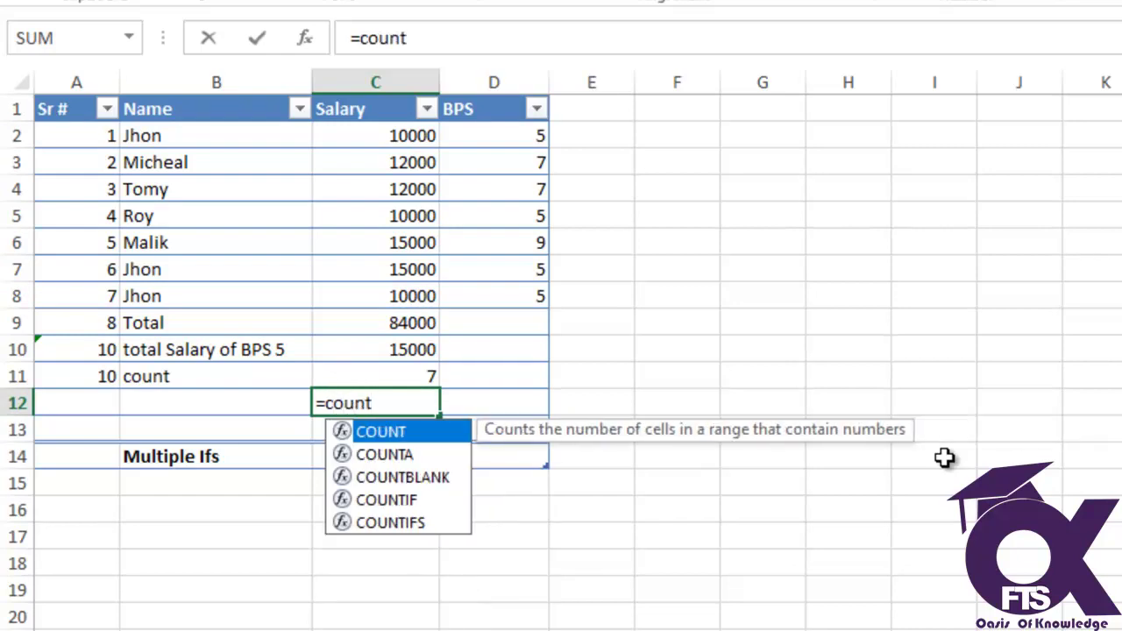
{"action": "key", "text": "Down"}
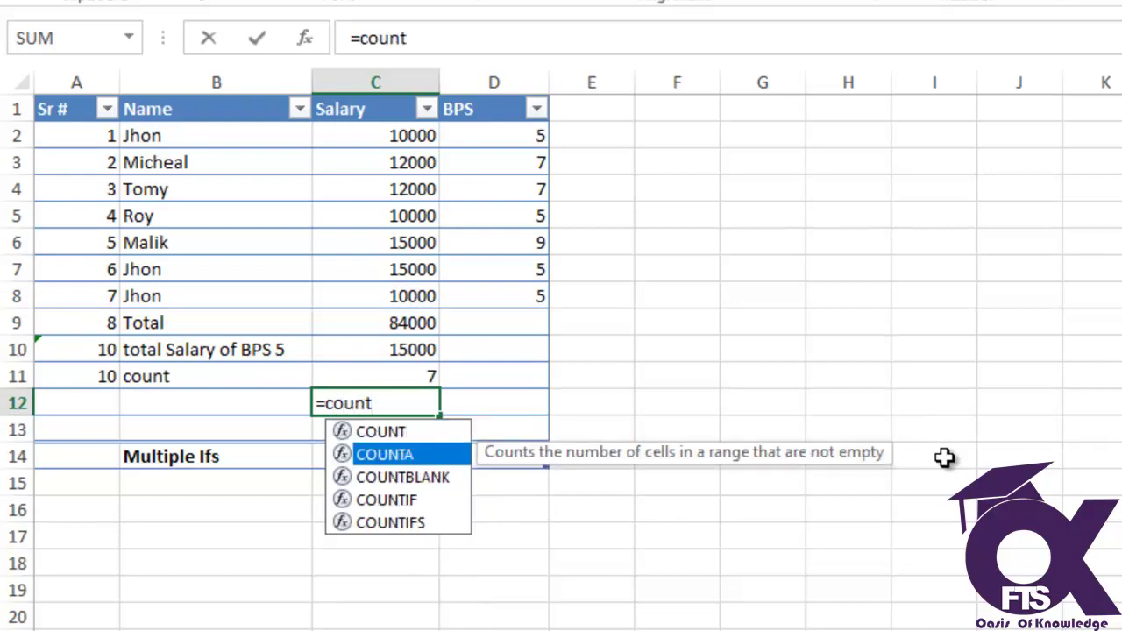
{"action": "key", "text": "Tab"}
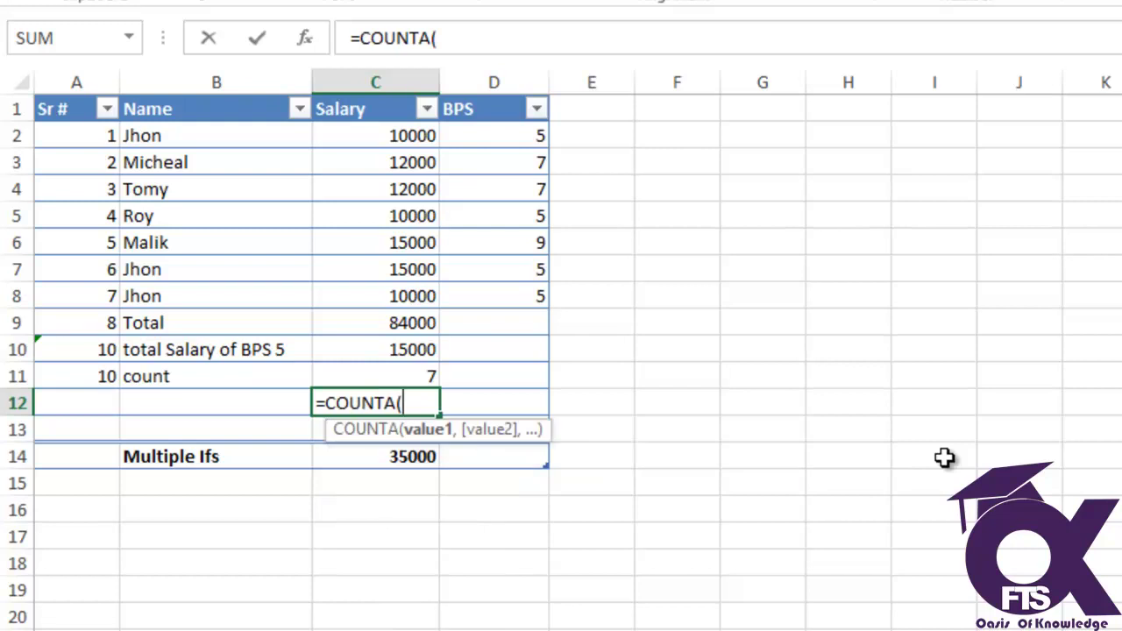
{"action": "key", "text": "Up"}
{"action": "key", "text": "Up"}
{"action": "key", "text": "Up"}
{"action": "key", "text": "Up"}
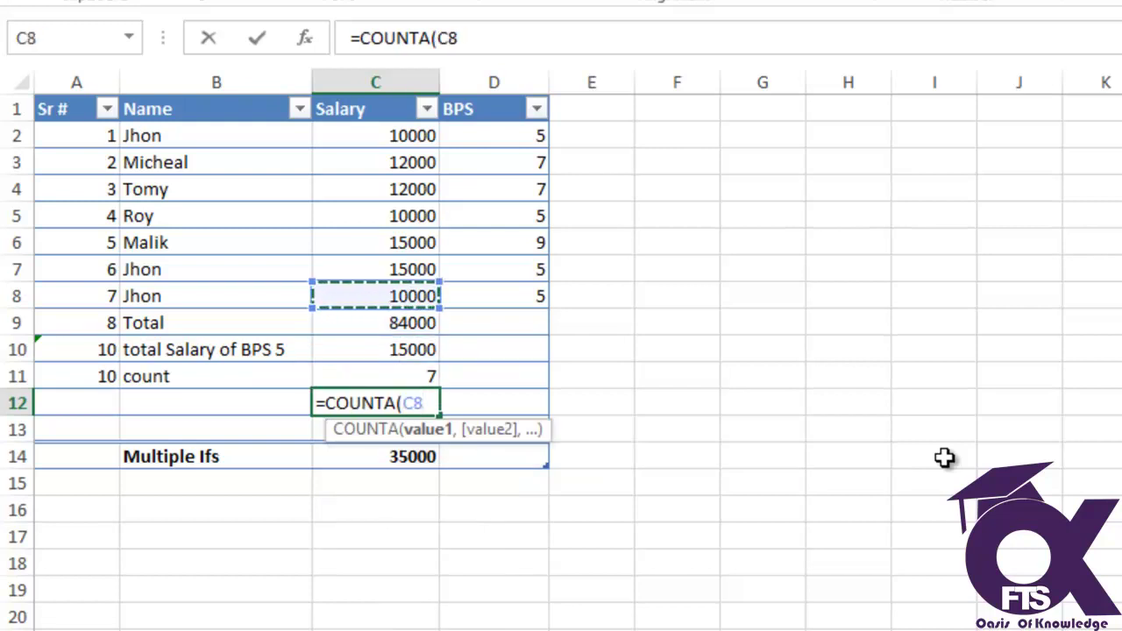
{"action": "key", "text": "shift+Up"}
{"action": "key", "text": "shift+Up"}
{"action": "key", "text": "shift+Up"}
{"action": "key", "text": "shift+Up"}
{"action": "key", "text": "shift+Up"}
{"action": "key", "text": "shift+Up"}
{"action": "key", "text": "Return"}
{"action": "key", "text": "Up"}
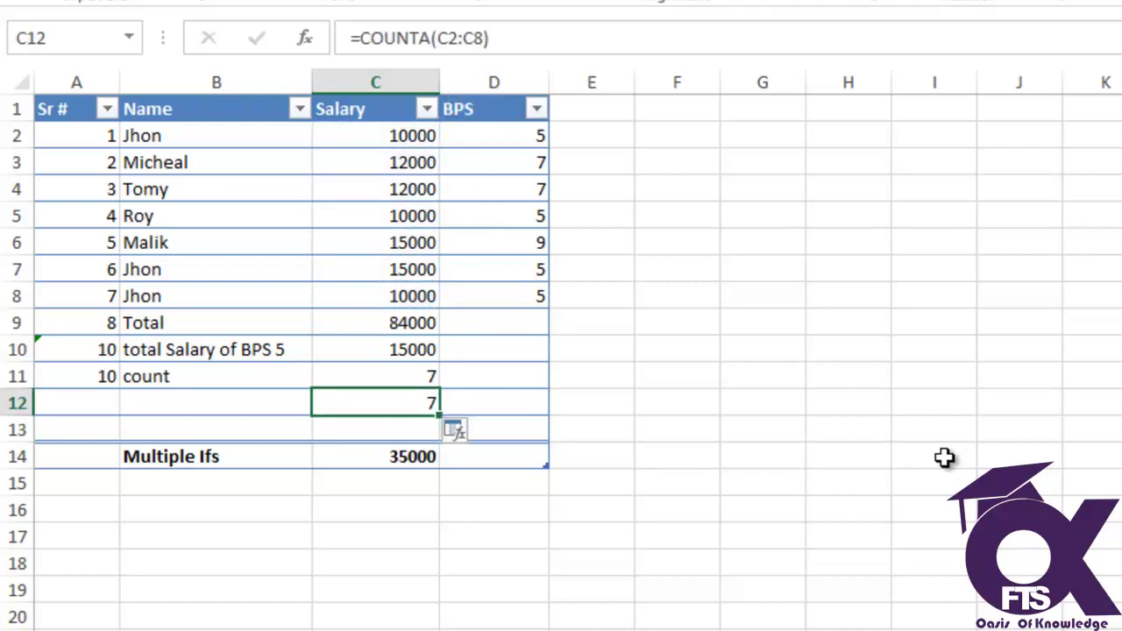
Label B12 'Count A'.
{"action": "key", "text": "Left"}
{"action": "type", "text": "Count A"}
{"action": "key", "text": "ctrl+Return"}
{"action": "key", "text": "Right"}
{"action": "key", "text": "Up"}
{"action": "key", "text": "Up"}
{"action": "key", "text": "Up"}
{"action": "key", "text": "Up"}
{"action": "key", "text": "Up"}
{"action": "key", "text": "Up"}
{"action": "key", "text": "Up"}
{"action": "key", "text": "Up"}
{"action": "key", "text": "Up"}
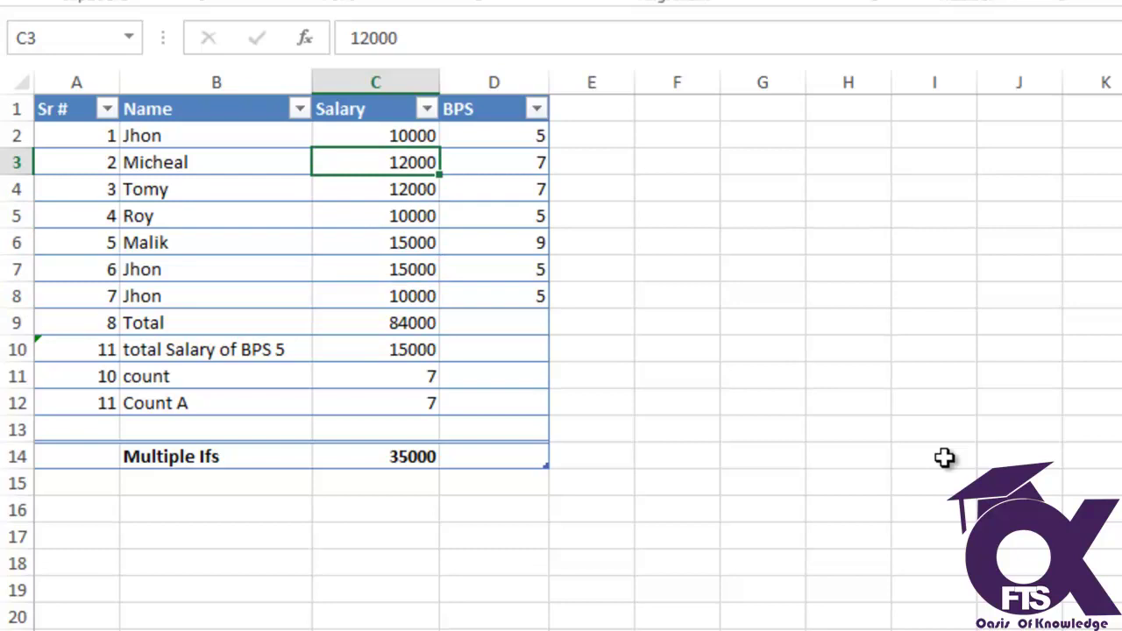
{"action": "key", "text": "Down"}
Enter the text 'sdfs' in salary cell C4 to test the counts.
{"action": "type", "text": "sdfs"}
{"action": "key", "text": "Return"}
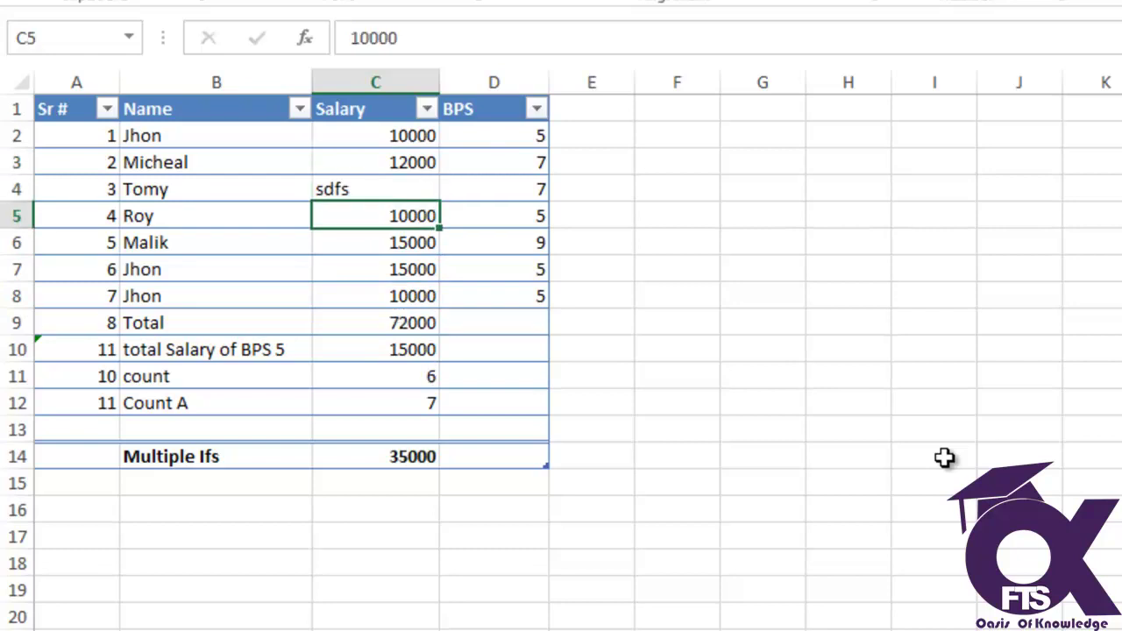
{"action": "key", "text": "Up"}
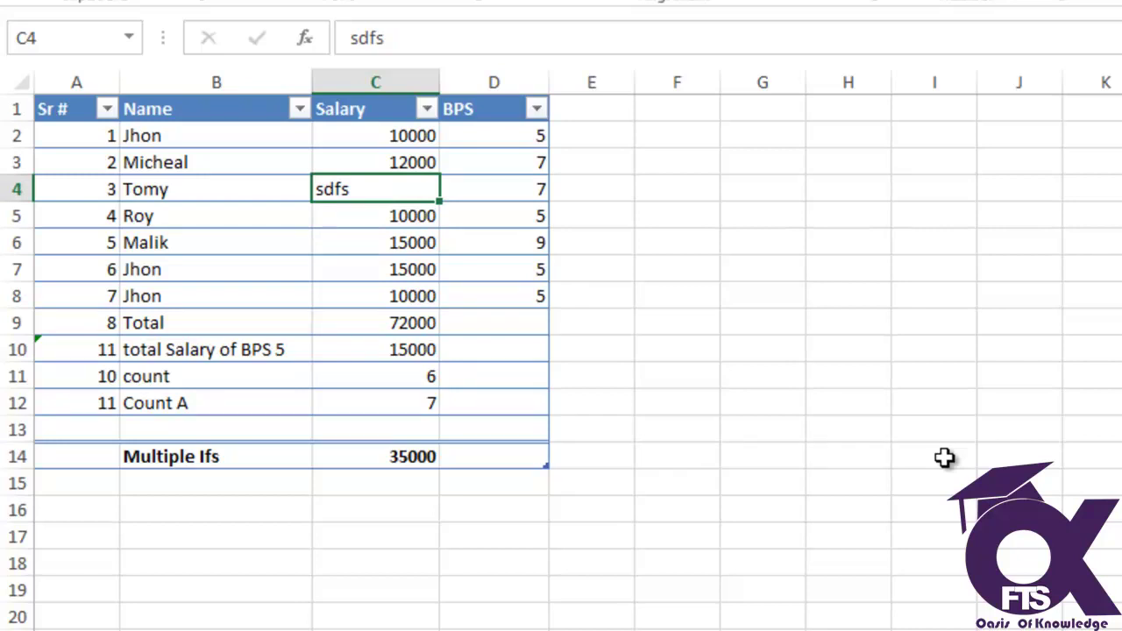
{"action": "key", "text": "Down"}
{"action": "key", "text": "Up"}
Compare the COUNT and COUNTA results against the numeric salary cells.
{"action": "left_click", "coordinate": [202, 376]}
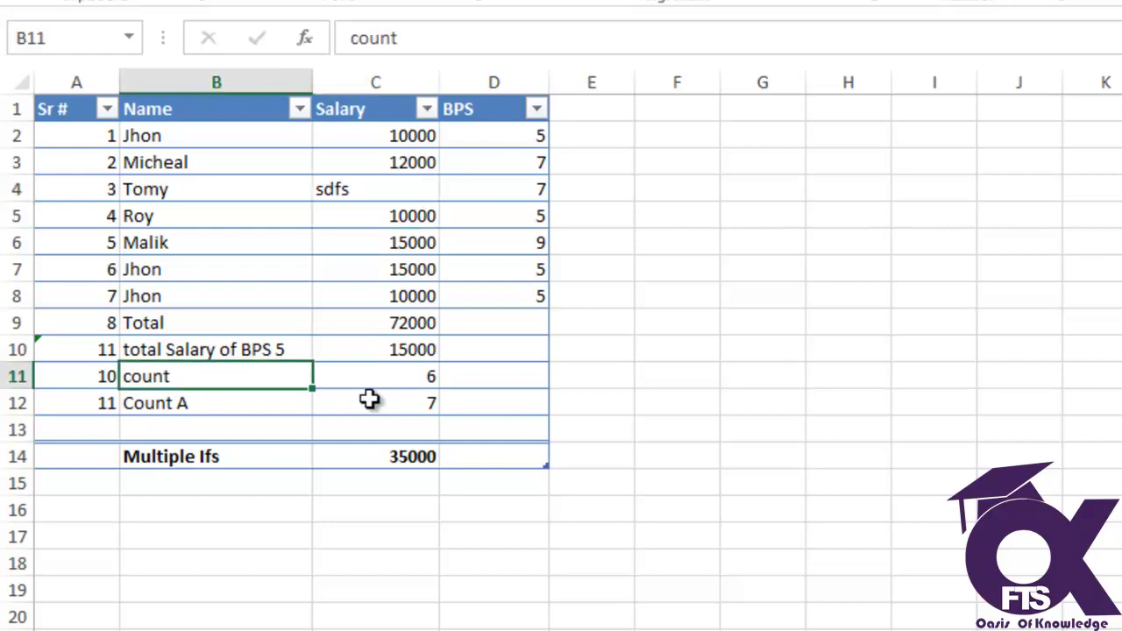
{"action": "left_click", "coordinate": [375, 382]}
{"action": "left_click", "coordinate": [409, 410]}
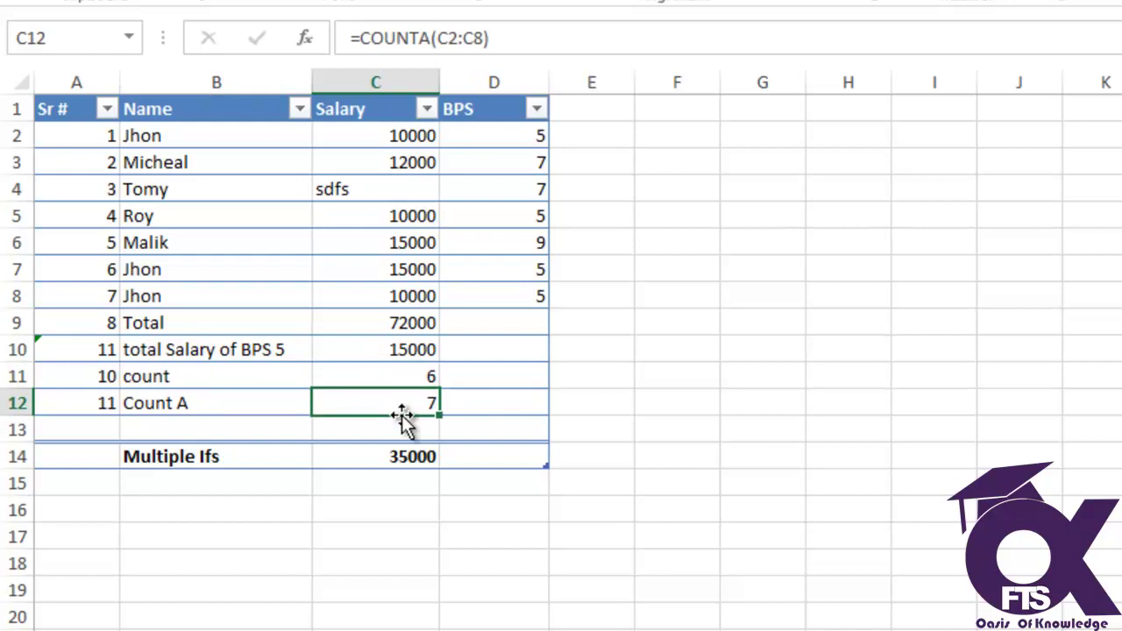
{"action": "left_click", "coordinate": [265, 378]}
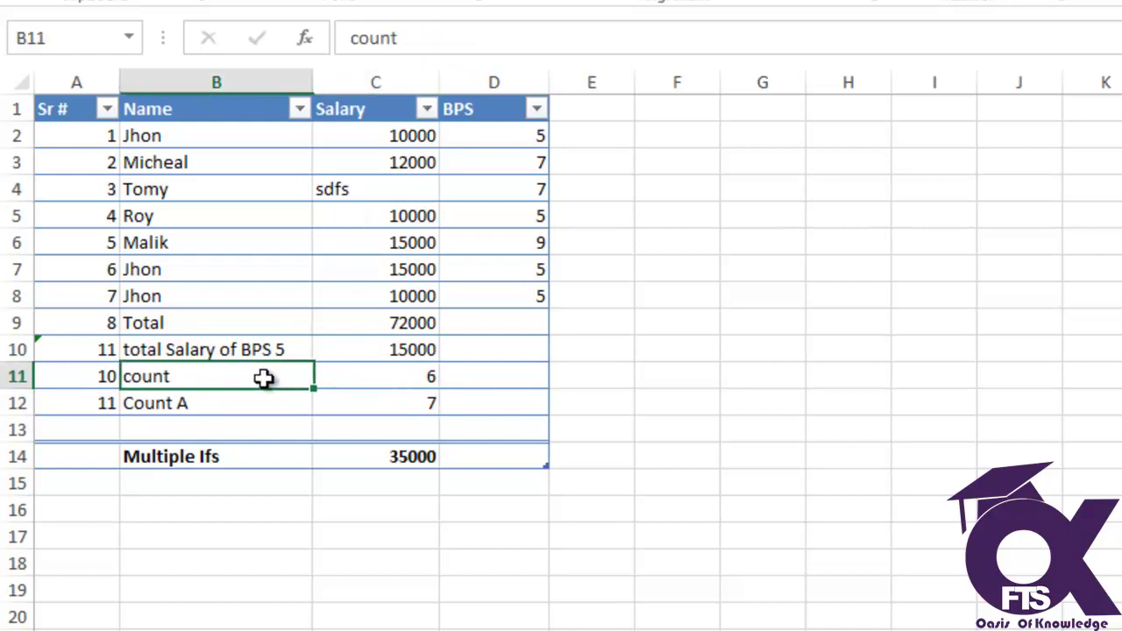
{"action": "left_click", "coordinate": [405, 137]}
{"action": "left_click", "coordinate": [408, 158]}
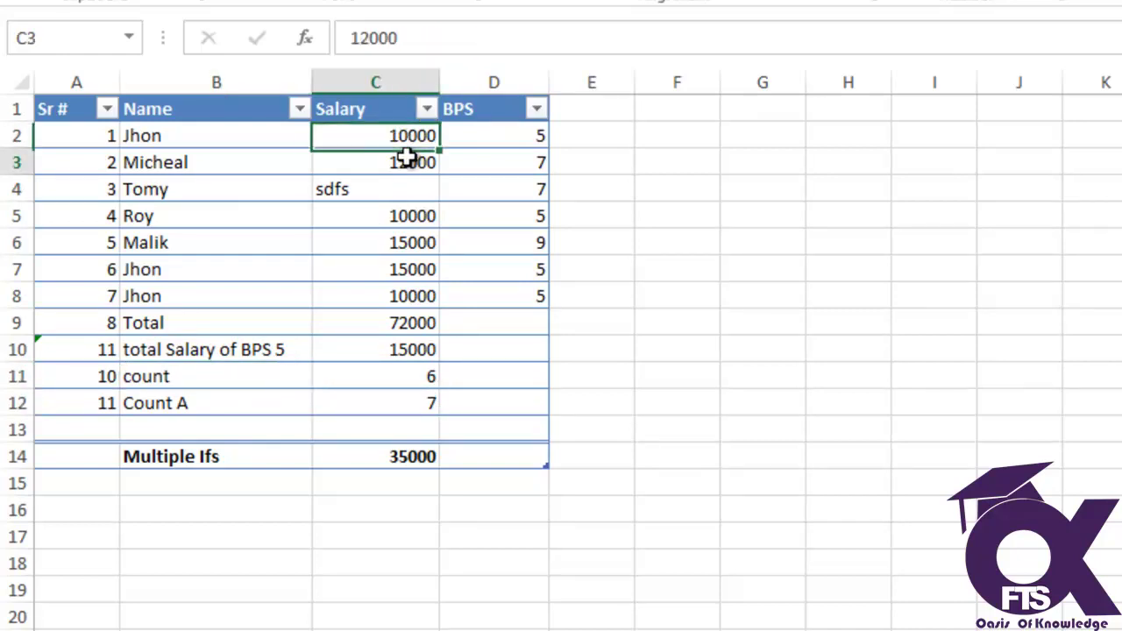
{"action": "left_click", "coordinate": [412, 220]}
{"action": "left_click", "coordinate": [410, 244]}
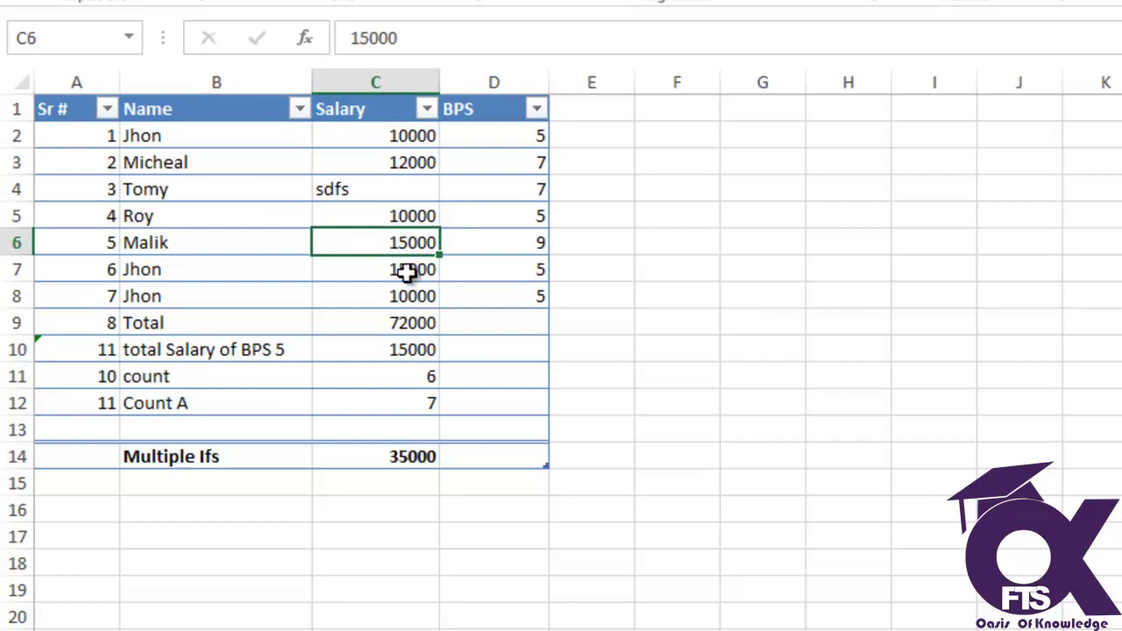
{"action": "left_click", "coordinate": [408, 269]}
{"action": "left_click", "coordinate": [207, 401]}
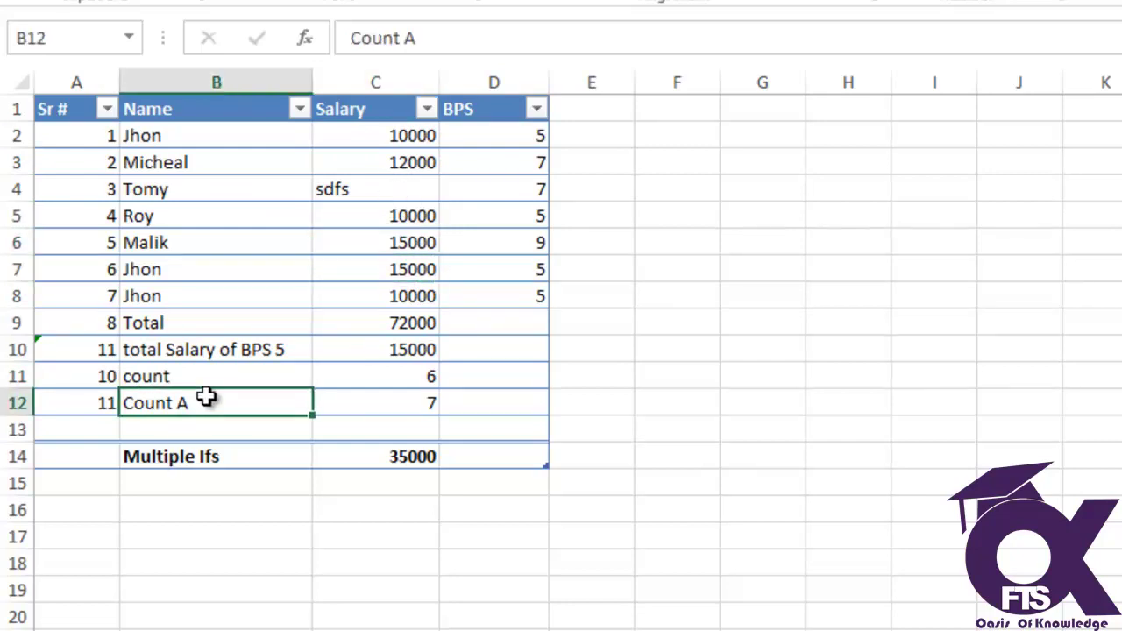
Replace 'sdfs' in C4 with 12000, restoring the Total to 84000.
{"action": "left_click", "coordinate": [356, 401]}
{"action": "left_click", "coordinate": [351, 190]}
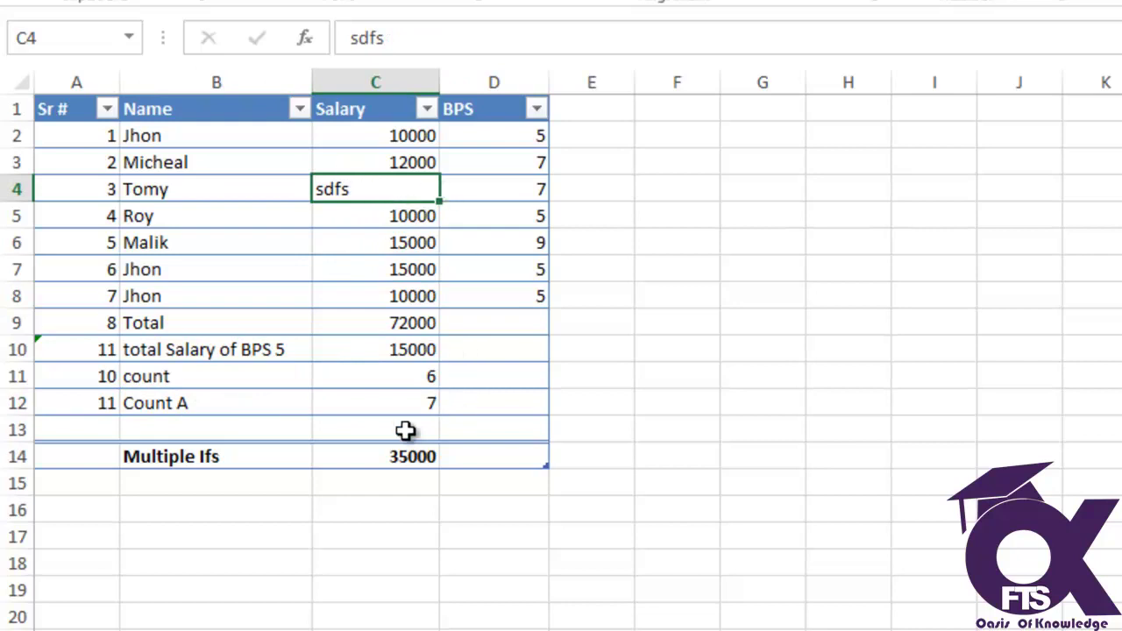
{"action": "left_click", "coordinate": [264, 430]}
{"action": "left_click", "coordinate": [368, 189]}
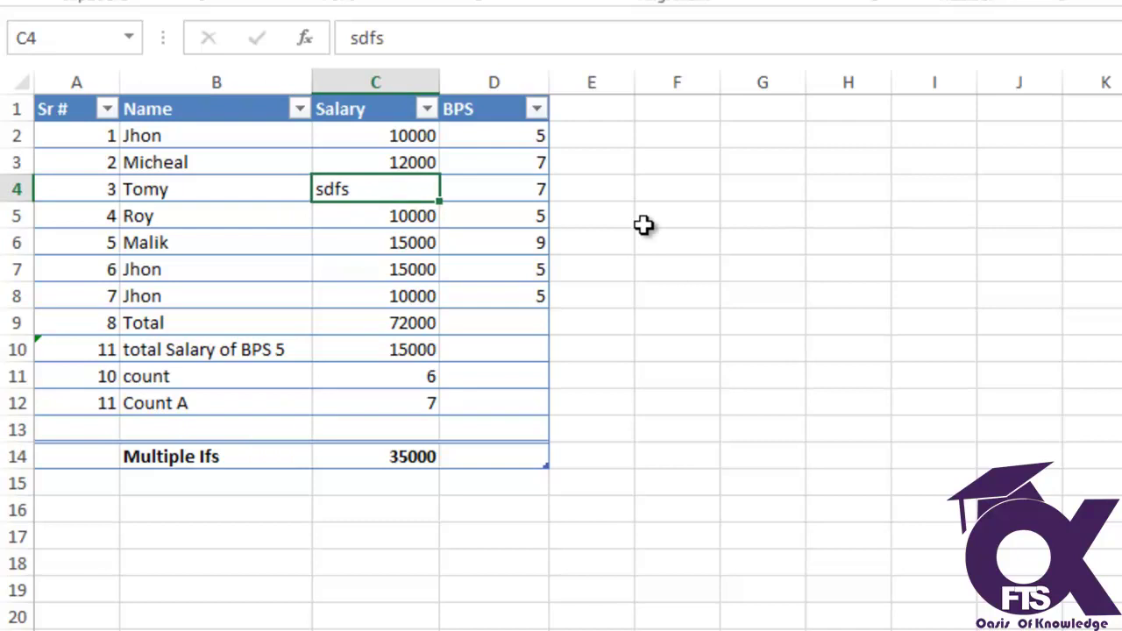
{"action": "type", "text": "12000"}
{"action": "key", "text": "Return"}
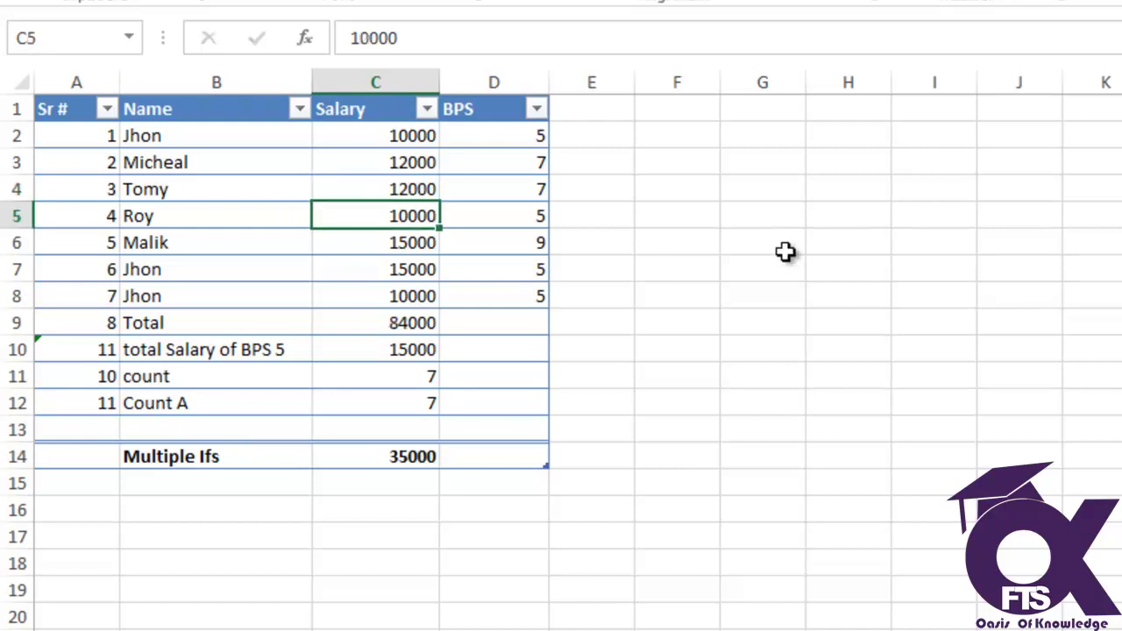
{"action": "left_click", "coordinate": [147, 432]}
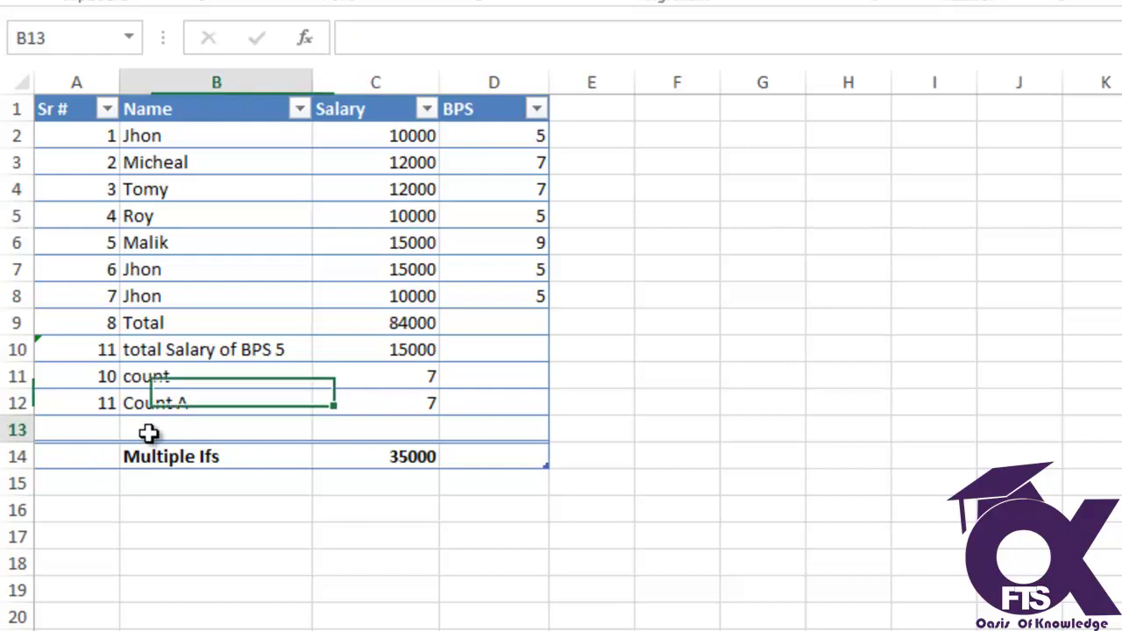
Label B13 'count with condition'.
{"action": "left_click", "coordinate": [363, 427]}
{"action": "key", "text": "Left"}
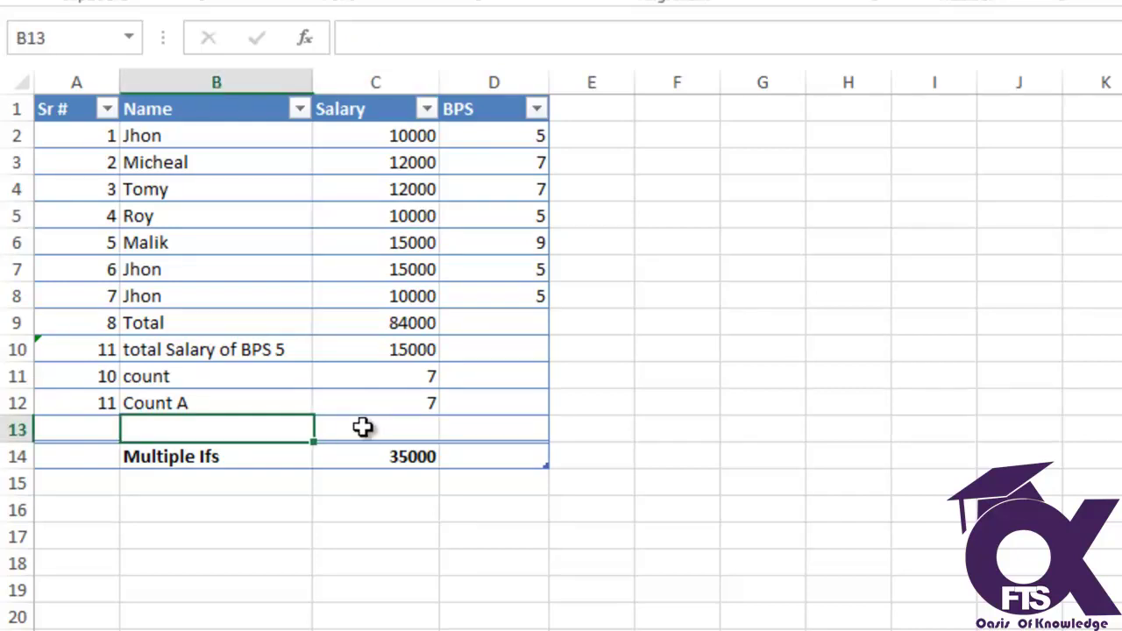
{"action": "type", "text": "cou"}
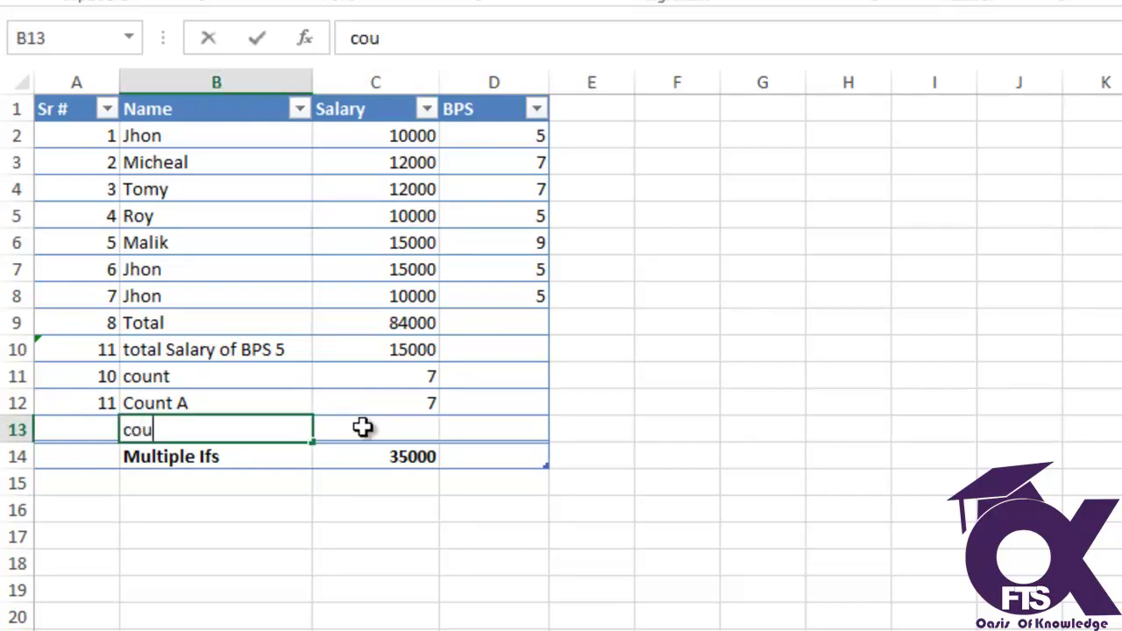
{"action": "type", "text": "nt with condition"}
{"action": "left_click", "coordinate": [363, 427]}
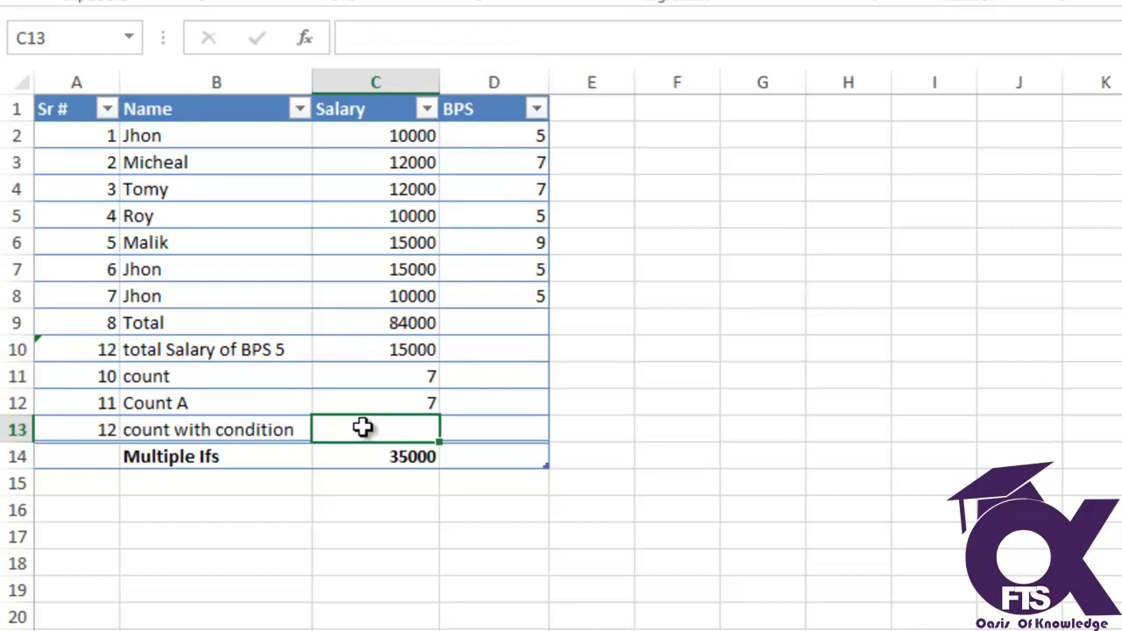
Enter =COUNTBLANK(C2:C8) in C13, returning 0.
{"action": "type", "text": "="}
{"action": "type", "text": "soun"}
{"action": "key", "text": "BackSpace"}
{"action": "key", "text": "BackSpace"}
{"action": "key", "text": "BackSpace"}
{"action": "key", "text": "BackSpace"}
{"action": "type", "text": "co"}
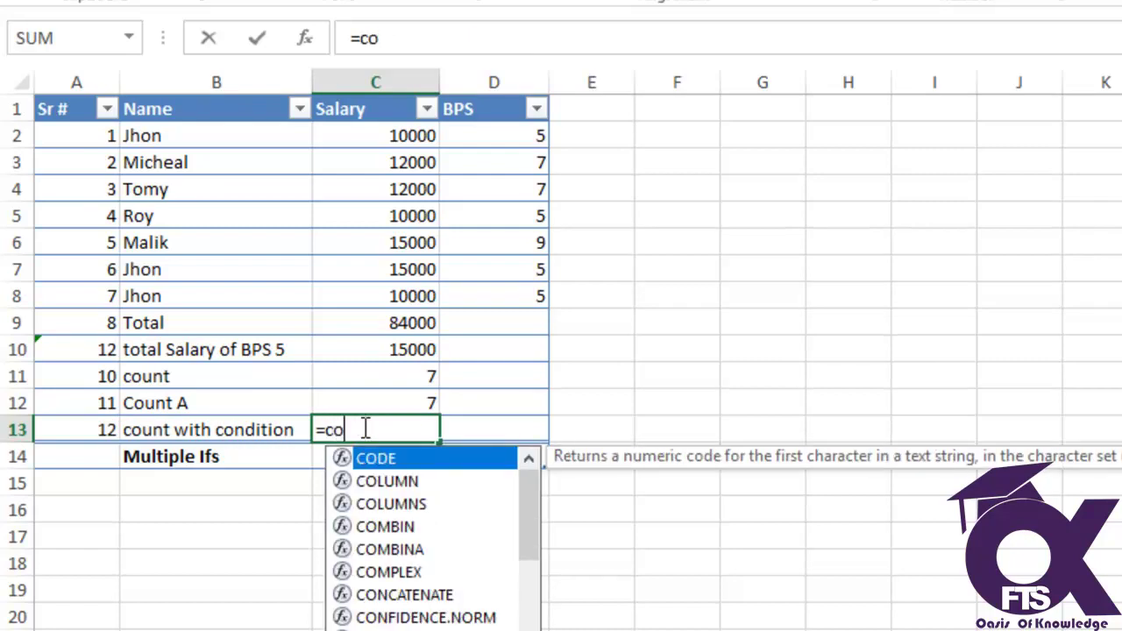
{"action": "type", "text": "unt"}
{"action": "key", "text": "Down"}
{"action": "key", "text": "Down"}
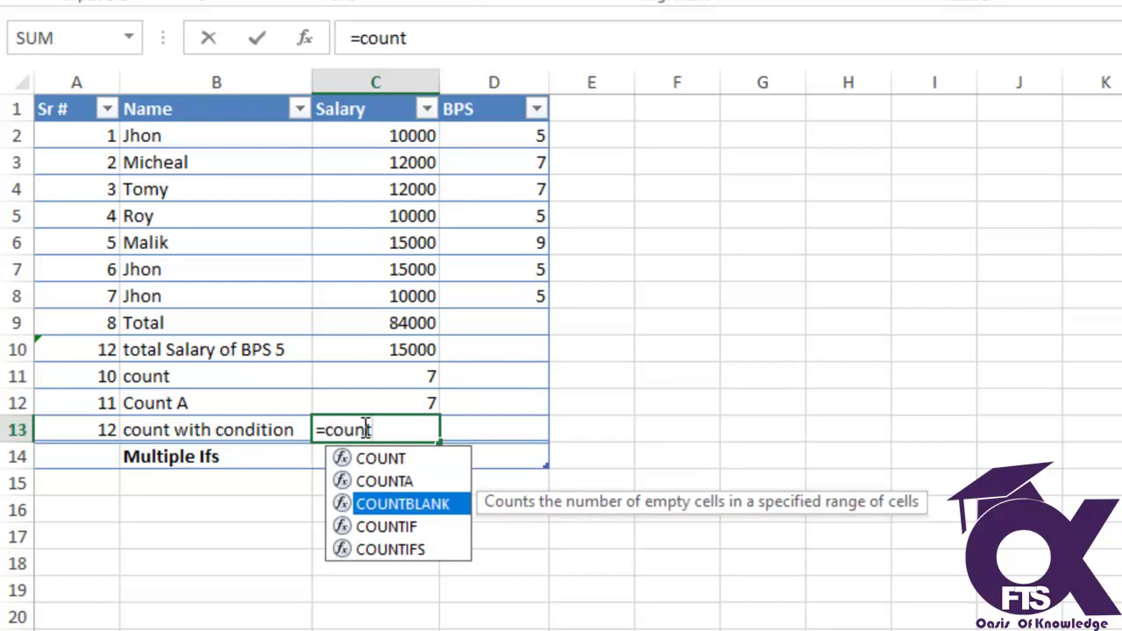
{"action": "key", "text": "Down"}
{"action": "key", "text": "Up"}
{"action": "key", "text": "Tab"}
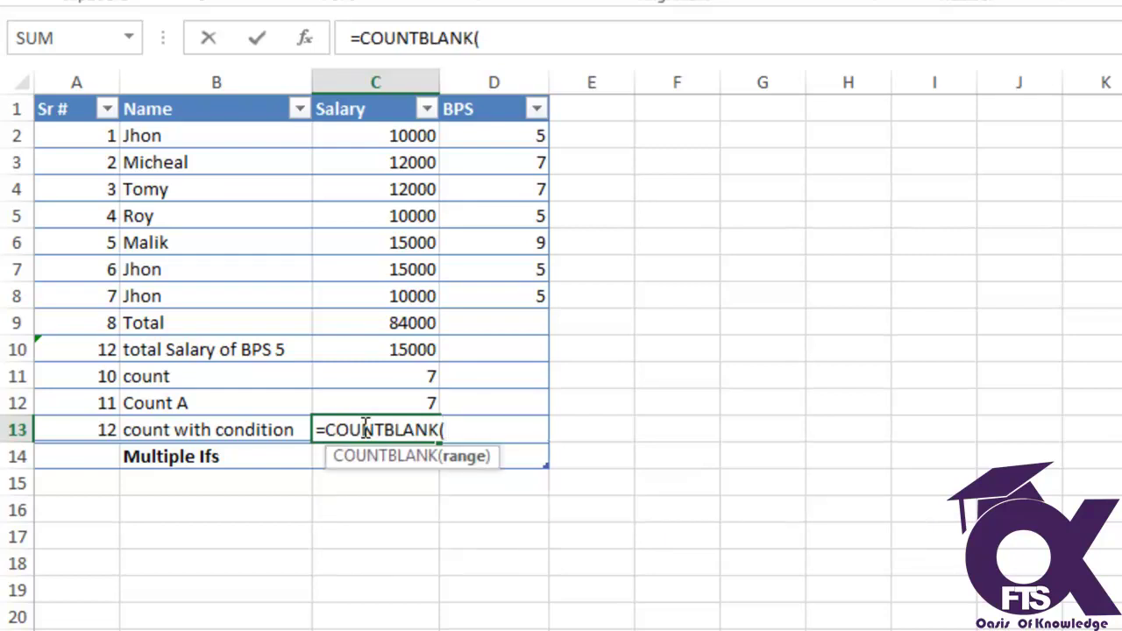
{"action": "key", "text": "Up"}
{"action": "key", "text": "Up"}
{"action": "key", "text": "Up"}
{"action": "key", "text": "Up"}
{"action": "key", "text": "Up"}
{"action": "key", "text": "shift+Up"}
{"action": "key", "text": "shift+Up"}
{"action": "key", "text": "shift+Up"}
{"action": "key", "text": "shift+Up"}
{"action": "key", "text": "shift+Up"}
{"action": "key", "text": "shift+Up"}
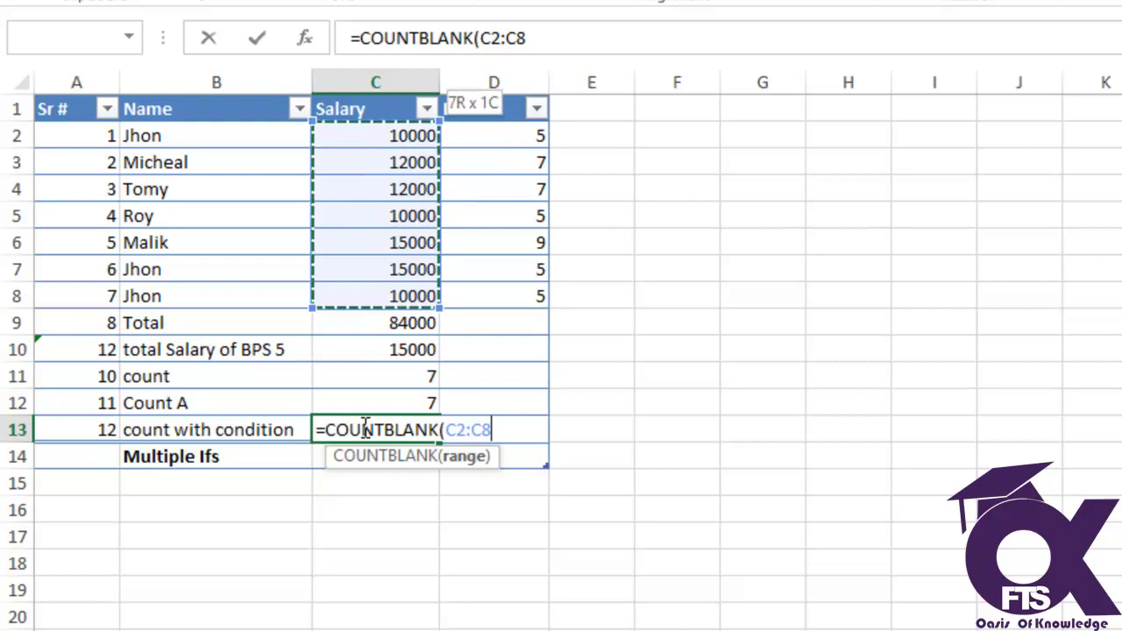
{"action": "key", "text": "Return"}
{"action": "left_click", "coordinate": [362, 427]}
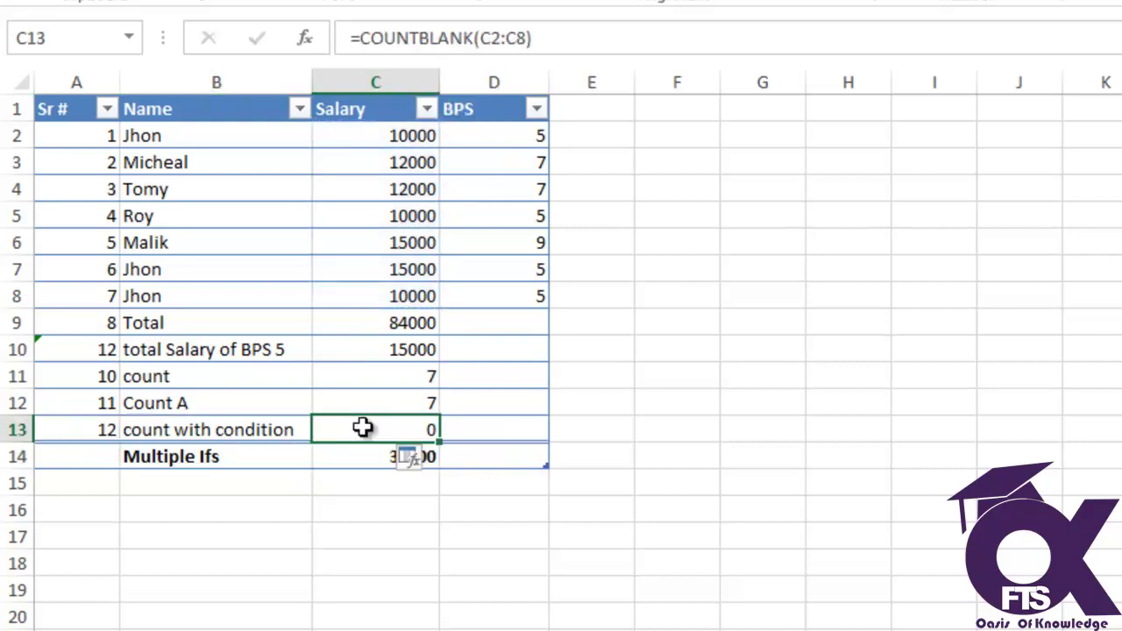
Change the B13 label from 'count with condition' to 'count Blank'.
{"action": "left_click", "coordinate": [263, 420]}
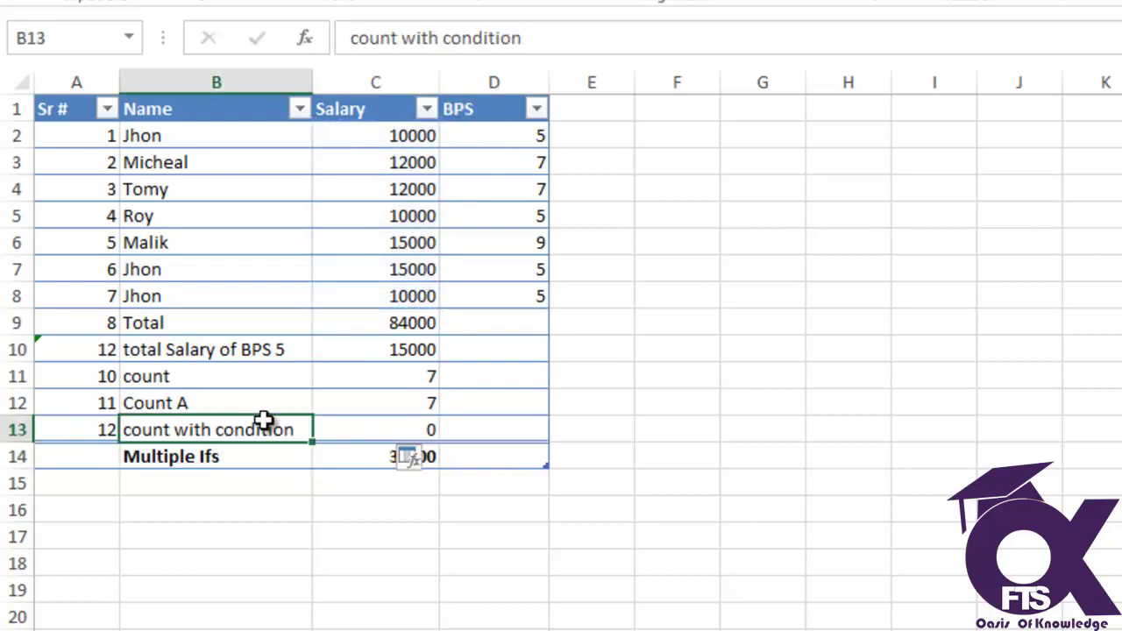
{"action": "type", "text": "count Blank"}
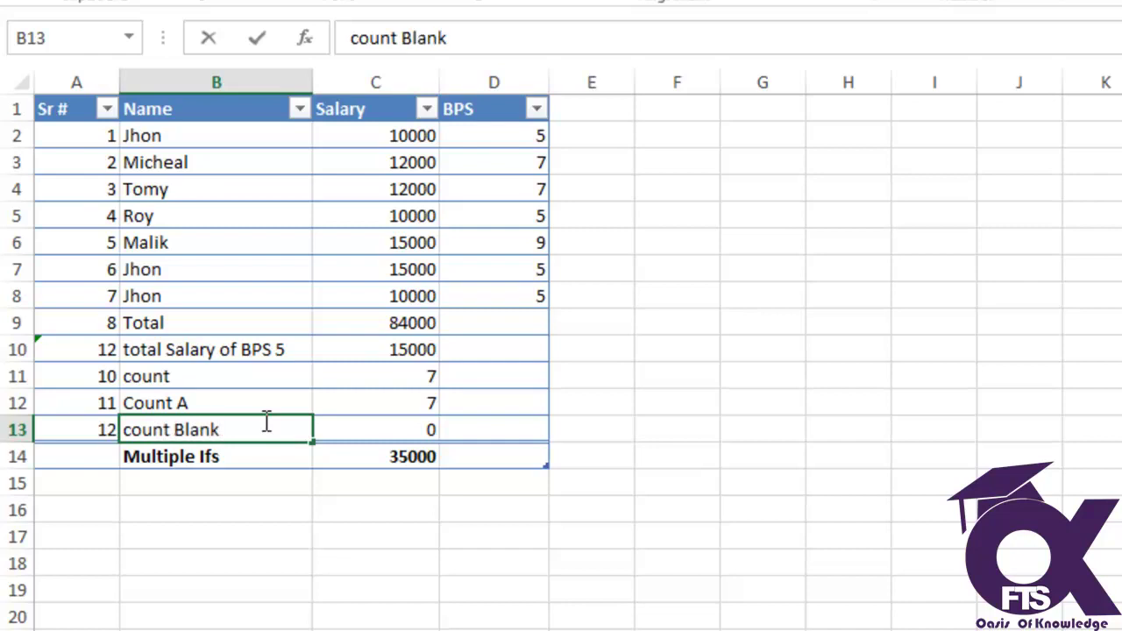
{"action": "key", "text": "Tab"}
{"action": "key", "text": "Up"}
{"action": "key", "text": "Up"}
{"action": "key", "text": "Up"}
{"action": "key", "text": "Up"}
{"action": "key", "text": "Up"}
{"action": "key", "text": "Up"}
{"action": "key", "text": "Up"}
{"action": "key", "text": "Up"}
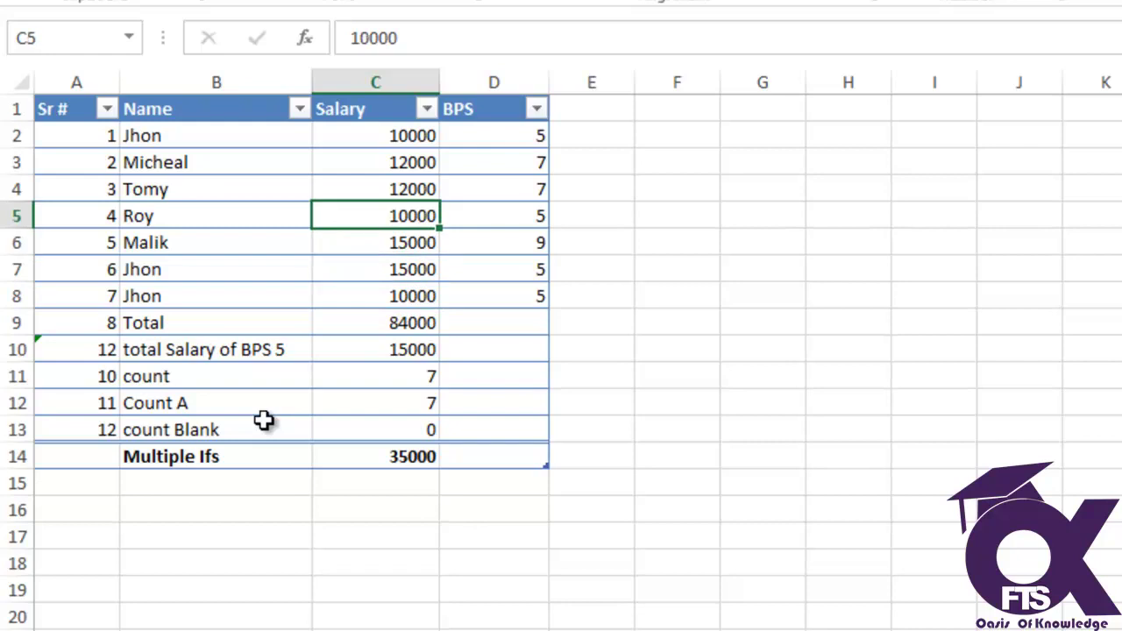
Clear salaries C5 and C6 to see count Blank react.
{"action": "key", "text": "Delete"}
{"action": "key", "text": "Down"}
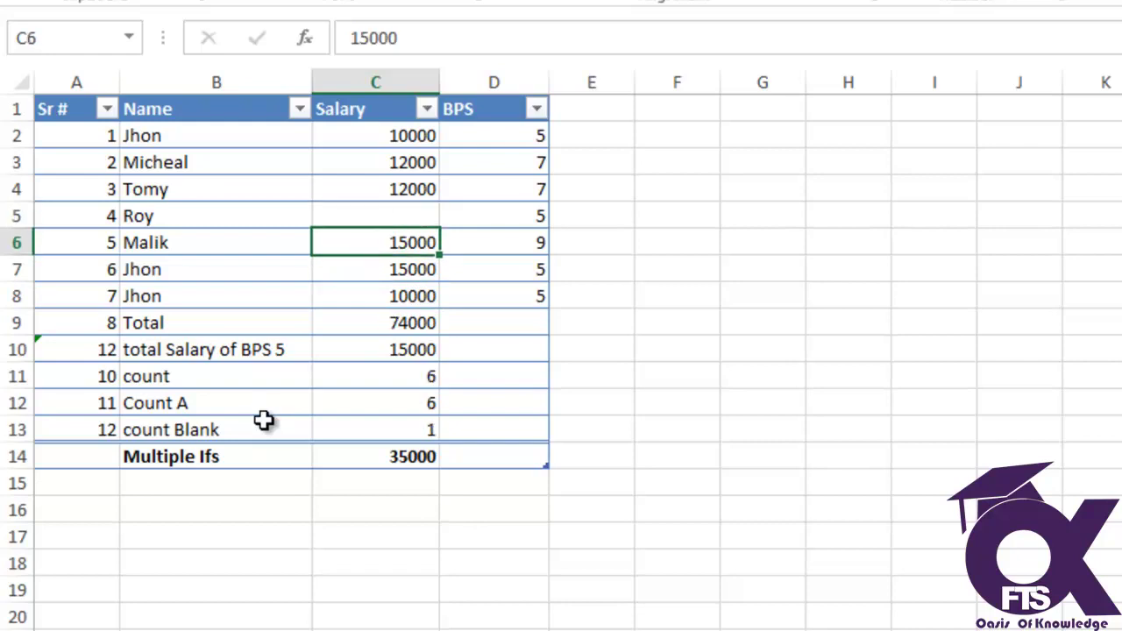
{"action": "key", "text": "Delete"}
{"action": "key", "text": "Down"}
{"action": "key", "text": "Down"}
{"action": "key", "text": "Down"}
{"action": "key", "text": "Down"}
{"action": "key", "text": "Down"}
{"action": "key", "text": "Down"}
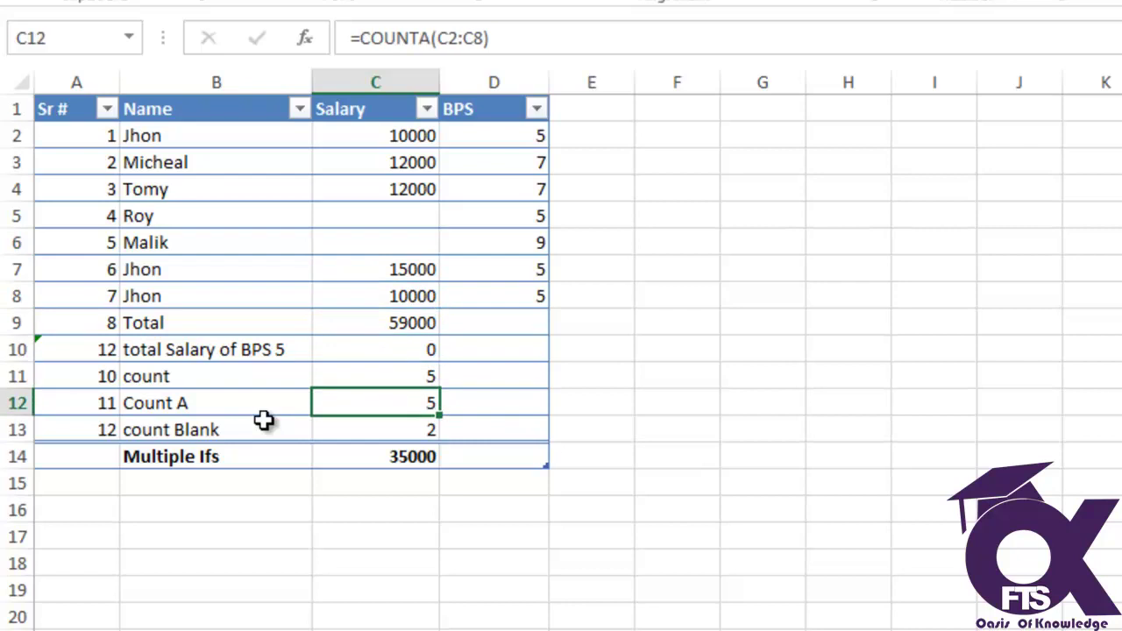
{"action": "key", "text": "Down"}
Enter 15000 in C5 and C6, making the Total 89000.
{"action": "left_click", "coordinate": [356, 215]}
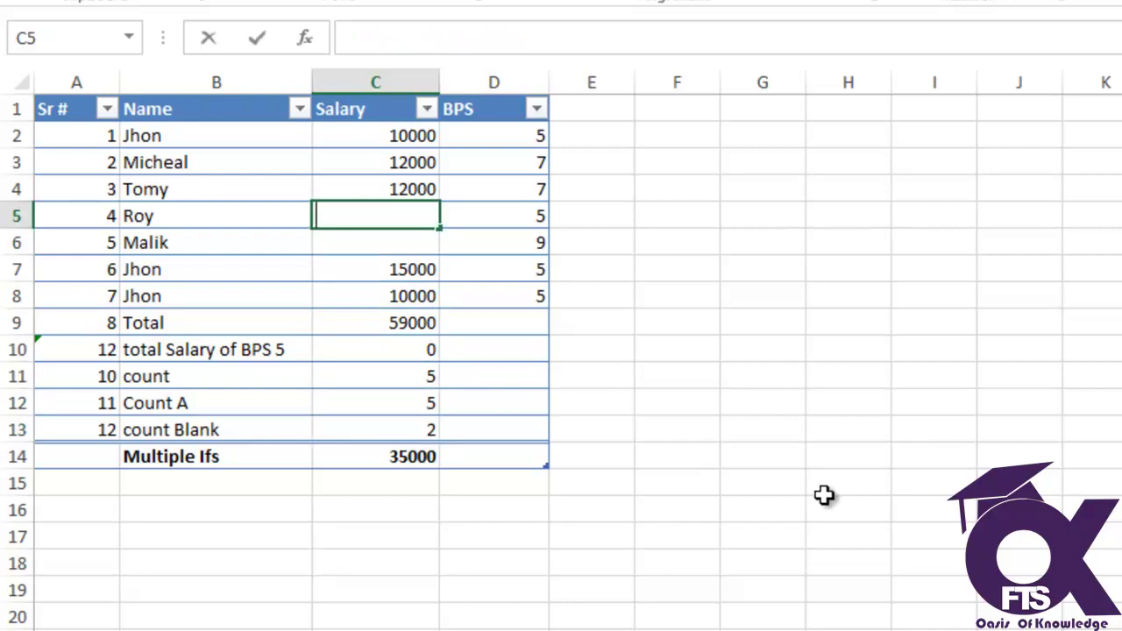
{"action": "type", "text": "15000"}
{"action": "key", "text": "Return"}
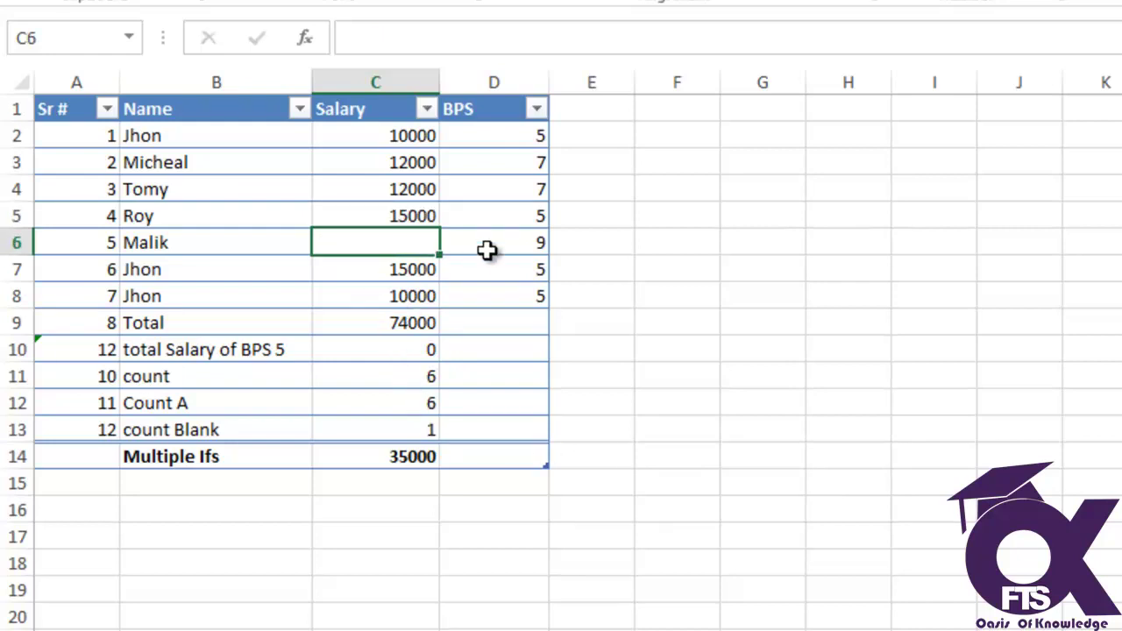
{"action": "type", "text": "15000"}
{"action": "key", "text": "Return"}
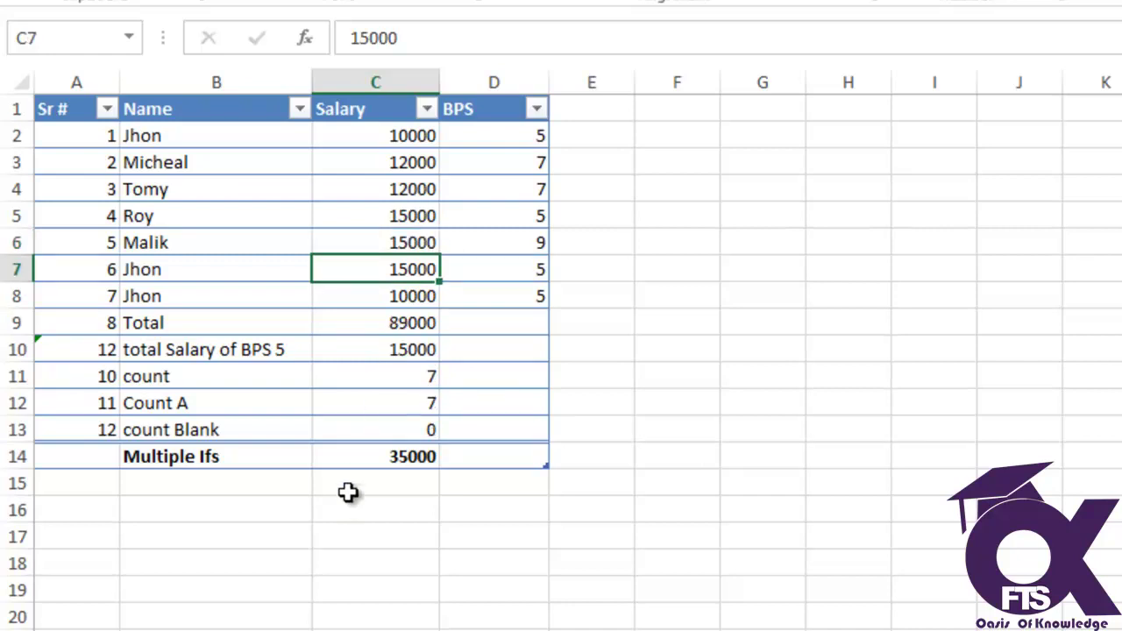
{"action": "left_click", "coordinate": [350, 430]}
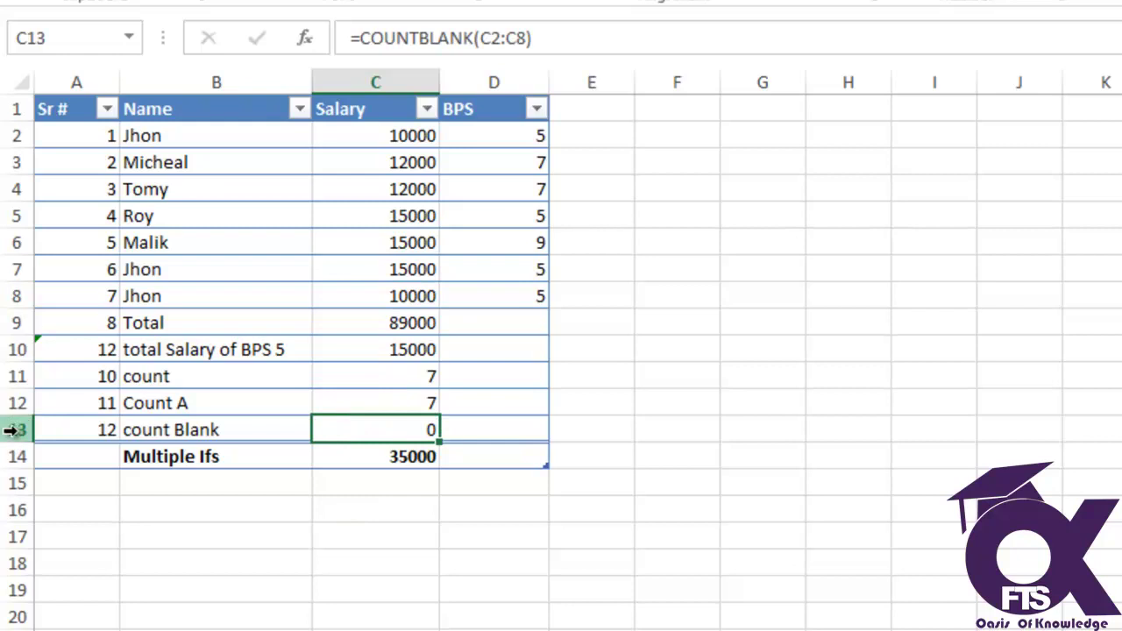
Insert two blank rows above row 13.
{"action": "left_click", "coordinate": [17, 428]}
{"action": "right_click", "coordinate": [18, 428]}
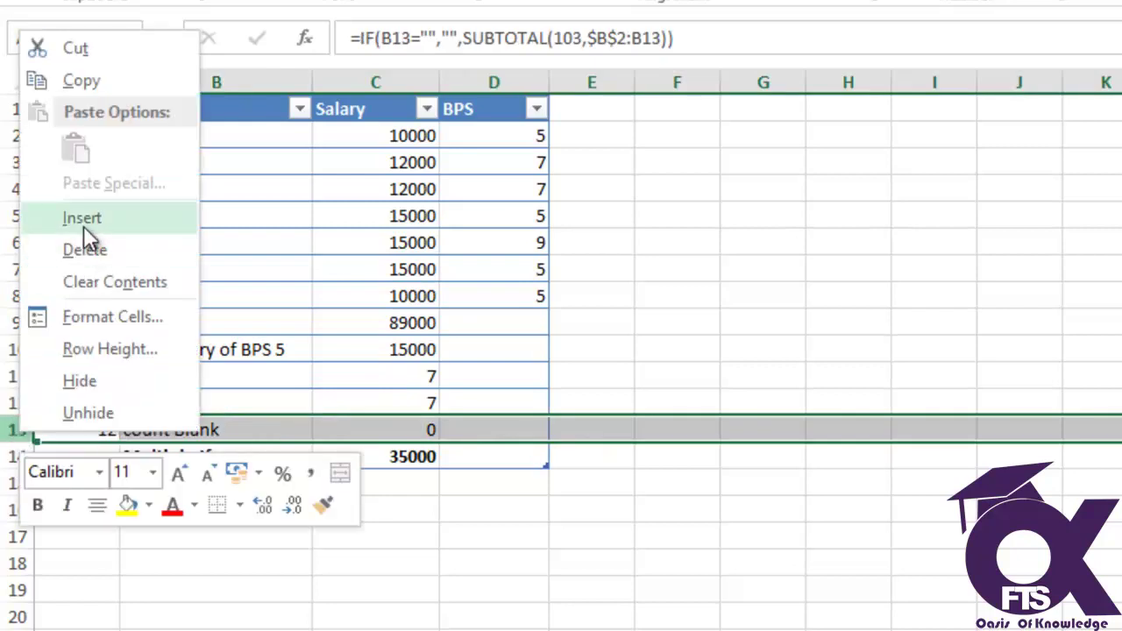
{"action": "left_click", "coordinate": [84, 221]}
{"action": "right_click", "coordinate": [10, 430]}
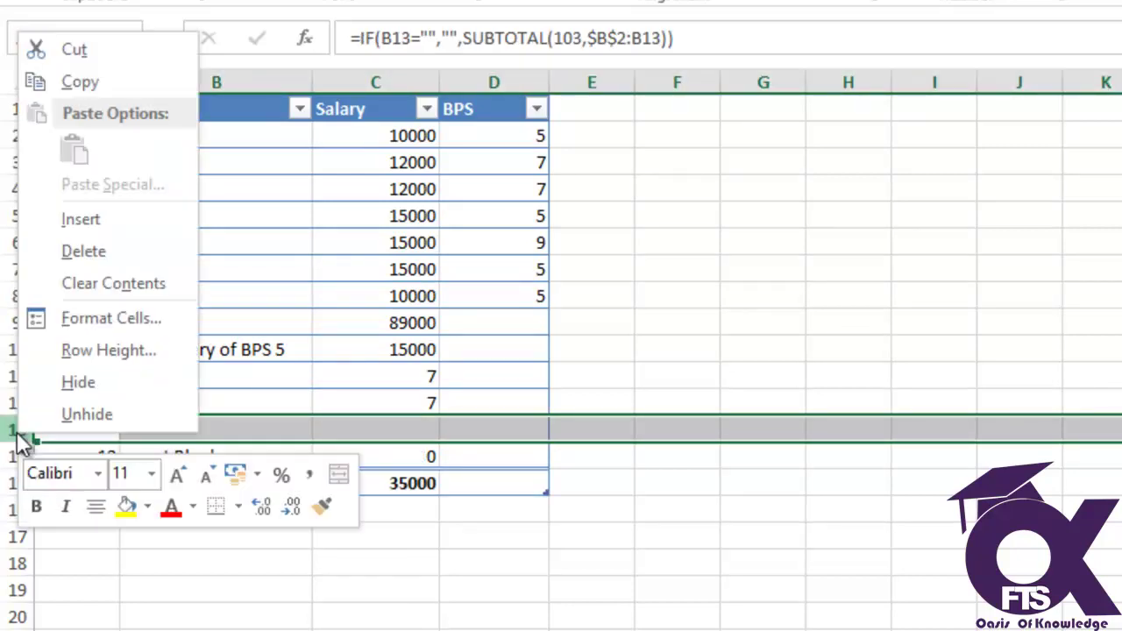
{"action": "left_click", "coordinate": [68, 221]}
Move the count Blank label and value from B15:C15 up to row 13.
{"action": "left_click", "coordinate": [173, 433]}
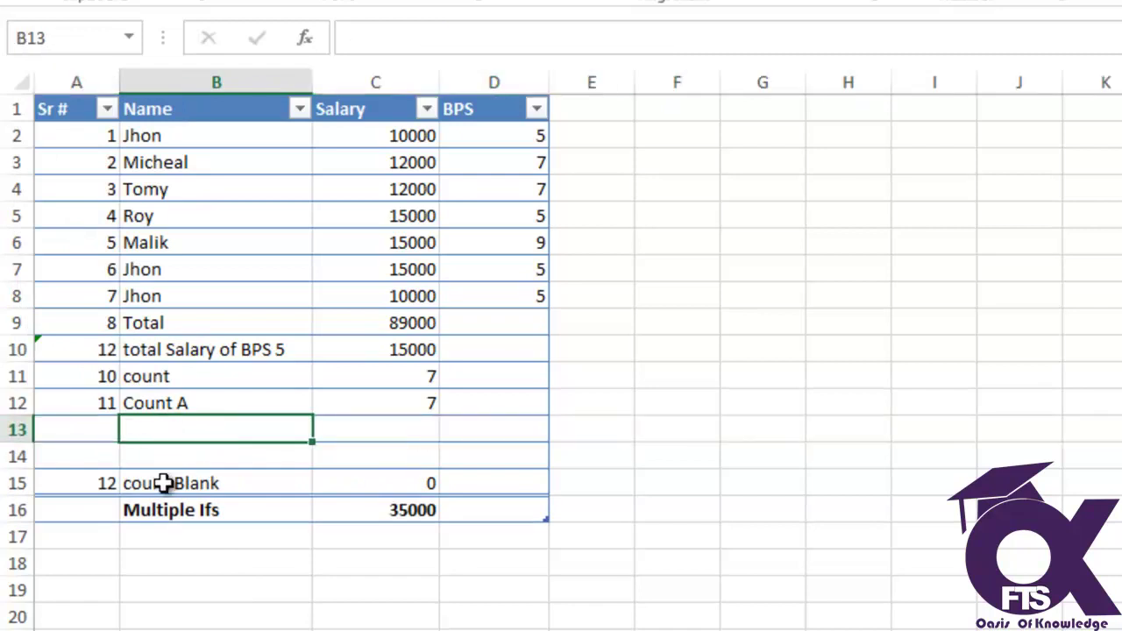
{"action": "left_click", "coordinate": [163, 483]}
{"action": "key", "text": "shift+Left"}
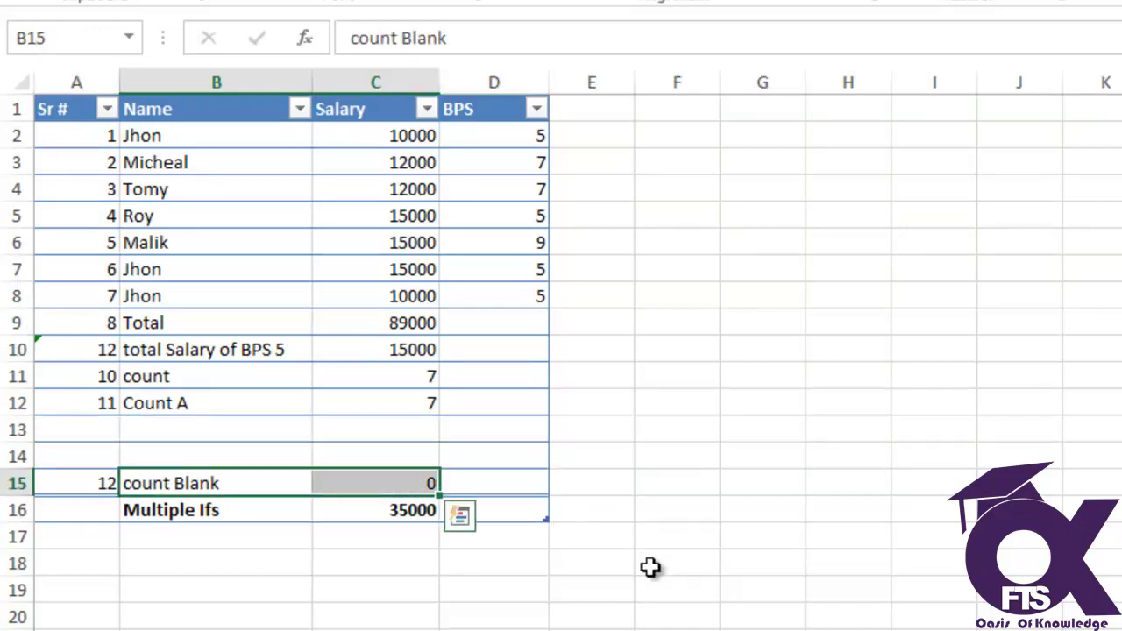
{"action": "key", "text": "ctrl+x"}
{"action": "key", "text": "Up"}
{"action": "key", "text": "Up"}
{"action": "key", "text": "ctrl+v"}
{"action": "key", "text": "Right"}
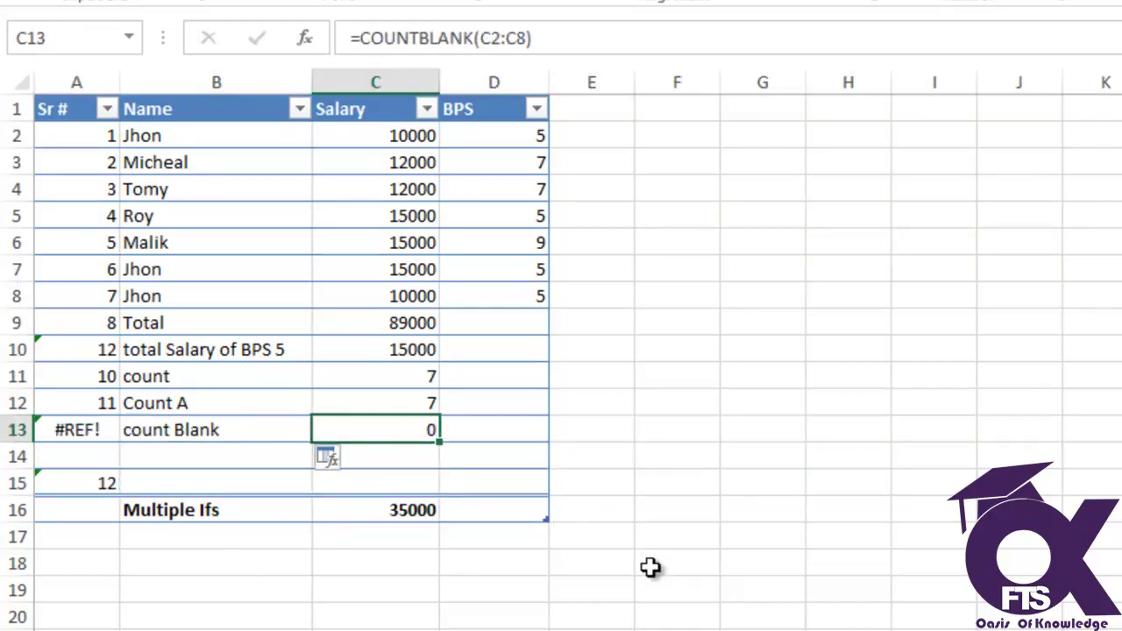
{"action": "key", "text": "Down"}
{"action": "key", "text": "Left"}
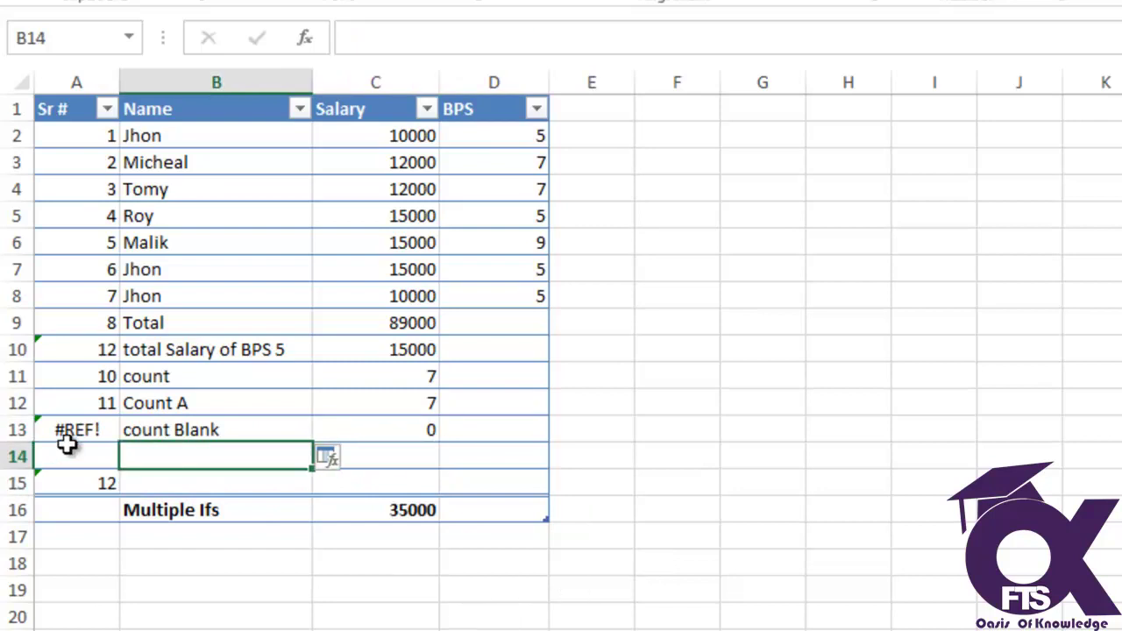
Insert a blank row at row 14 and refill the column A serial numbers.
{"action": "right_click", "coordinate": [7, 457]}
{"action": "left_click", "coordinate": [79, 252]}
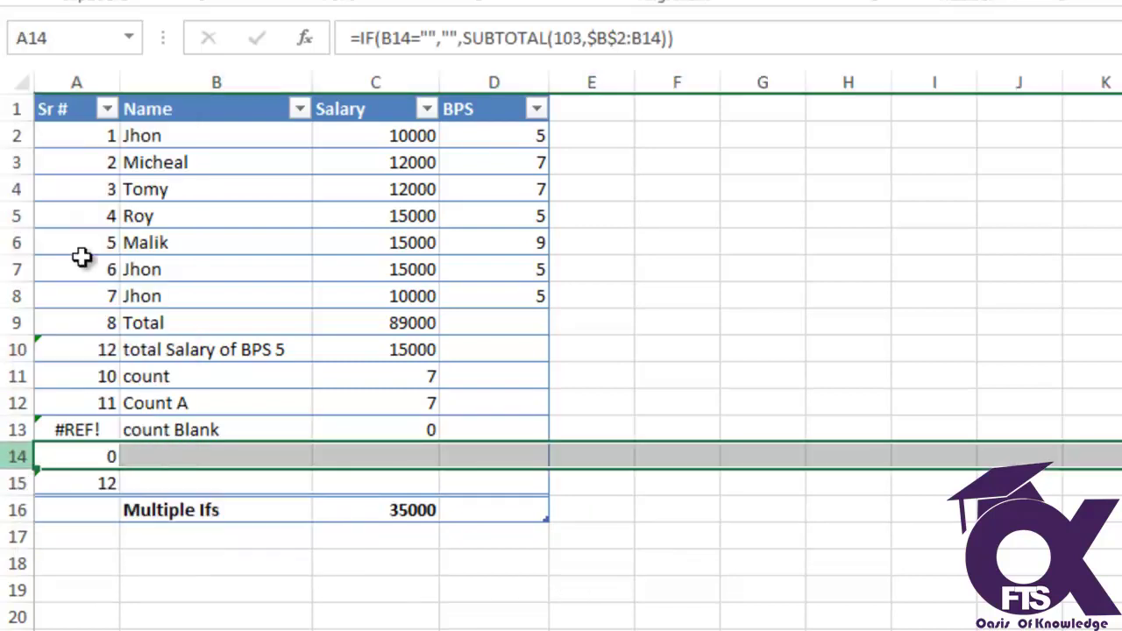
{"action": "left_click", "coordinate": [96, 403]}
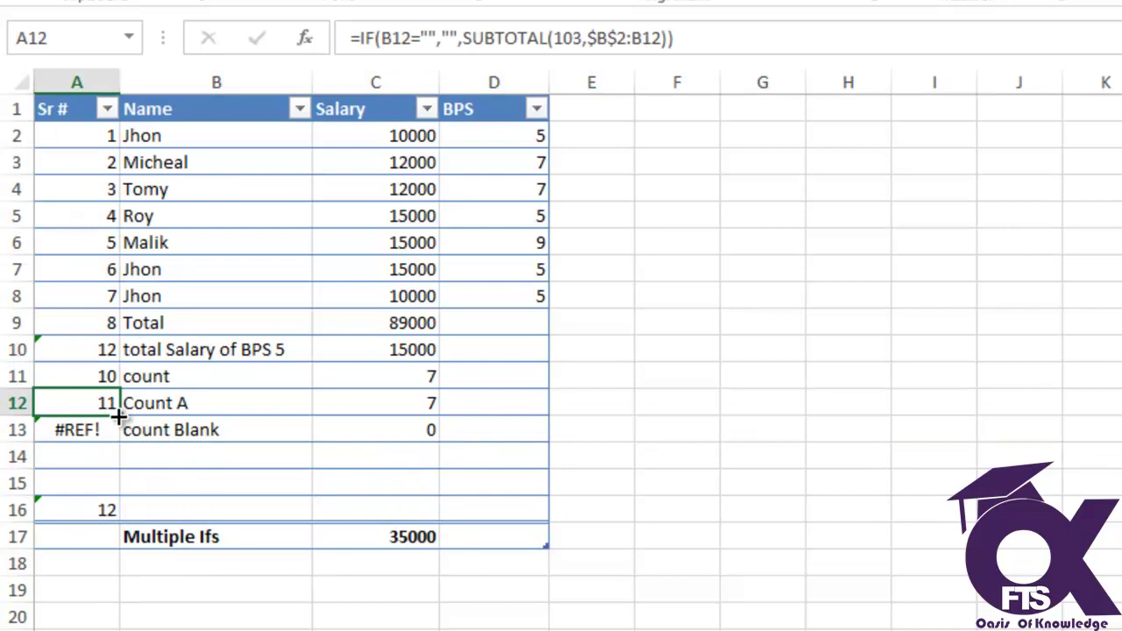
{"action": "double_click", "coordinate": [118, 418]}
{"action": "left_click", "coordinate": [155, 456]}
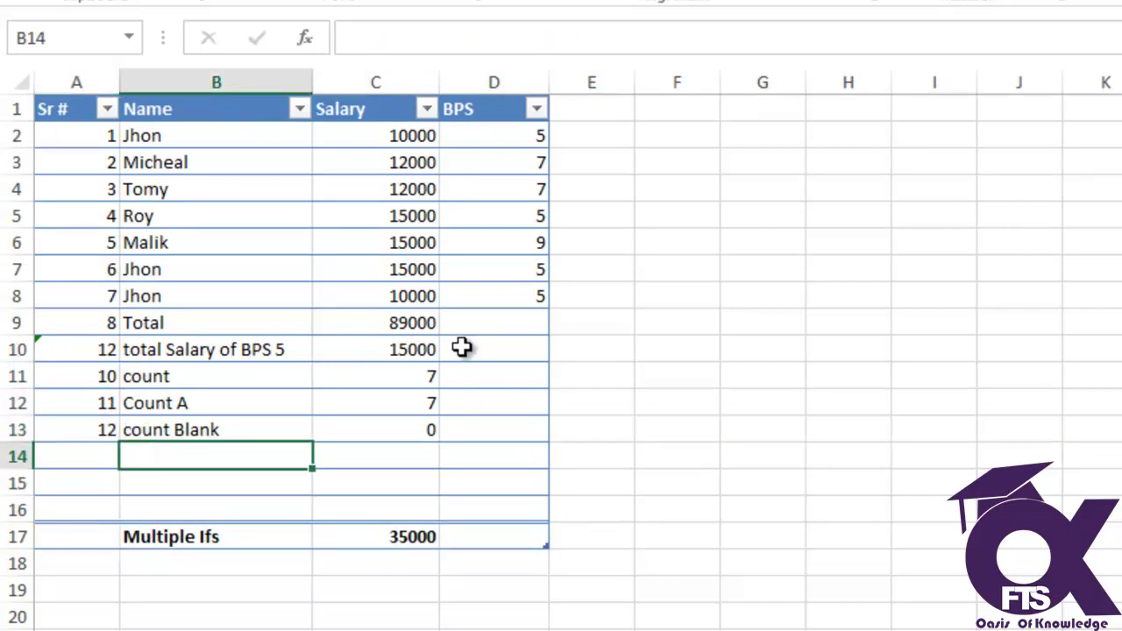
Label B14 'count with condition' and enter =COUNTIF(C2:C8,"10000") in C14.
{"action": "type", "text": "count with"}
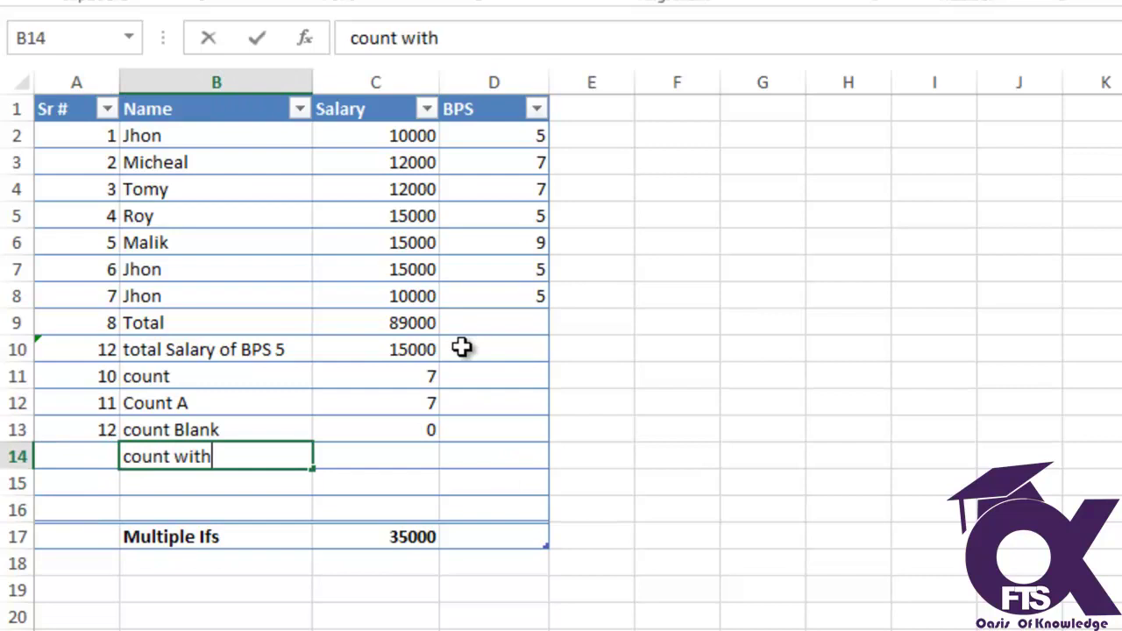
{"action": "type", "text": " condition"}
{"action": "key", "text": "Tab"}
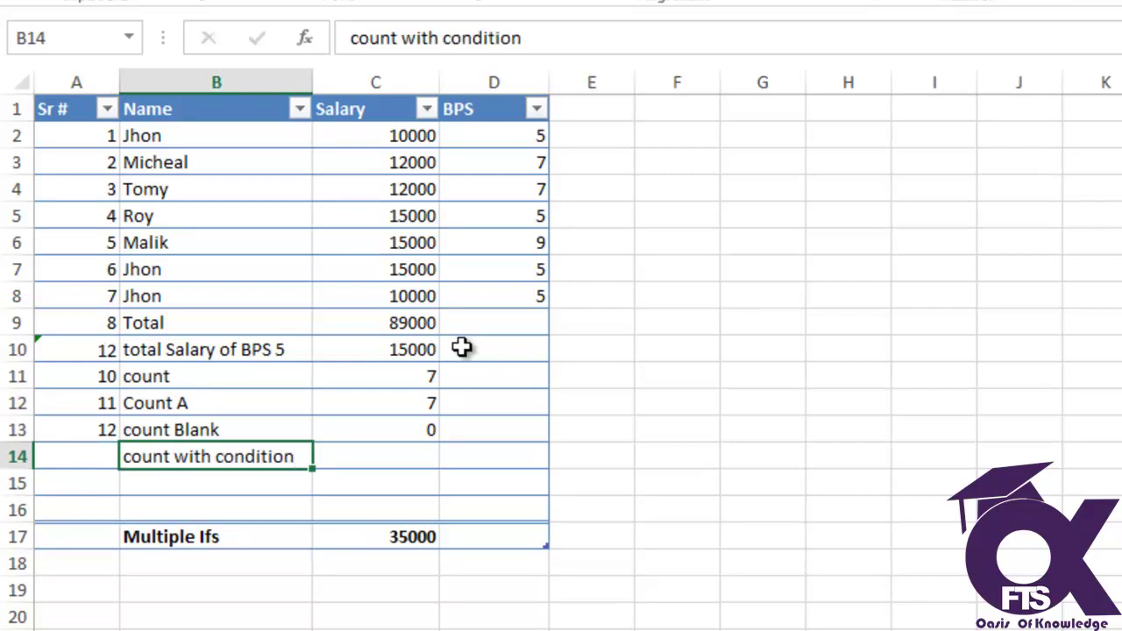
{"action": "type", "text": "=s"}
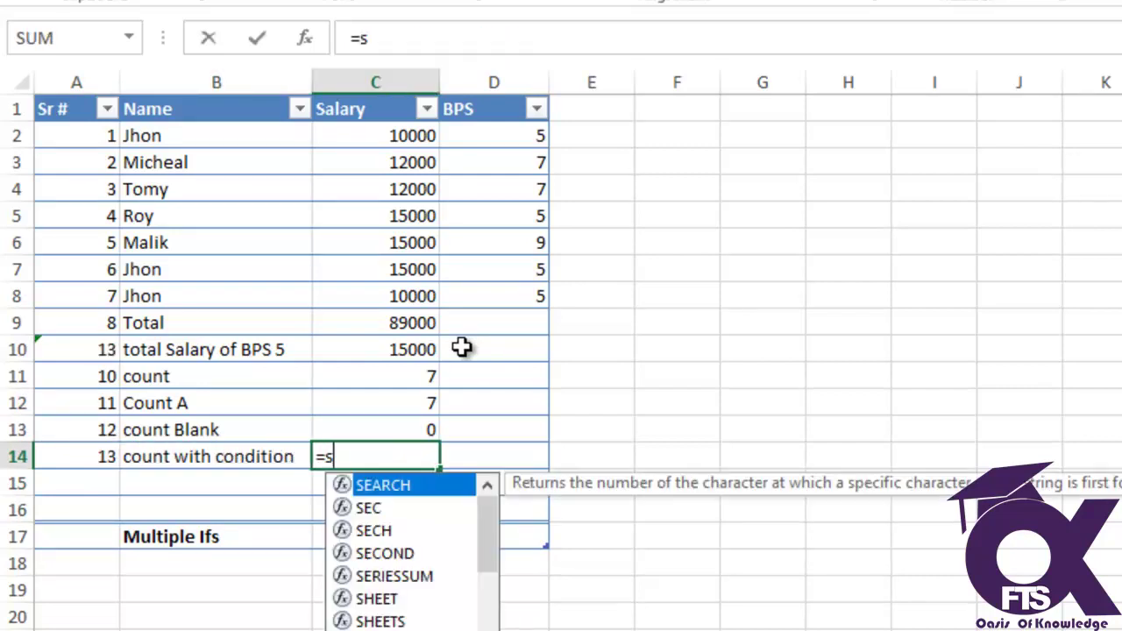
{"action": "key", "text": "BackSpace"}
{"action": "type", "text": "count"}
{"action": "key", "text": "Down"}
{"action": "key", "text": "Down"}
{"action": "key", "text": "Down"}
{"action": "key", "text": "Tab"}
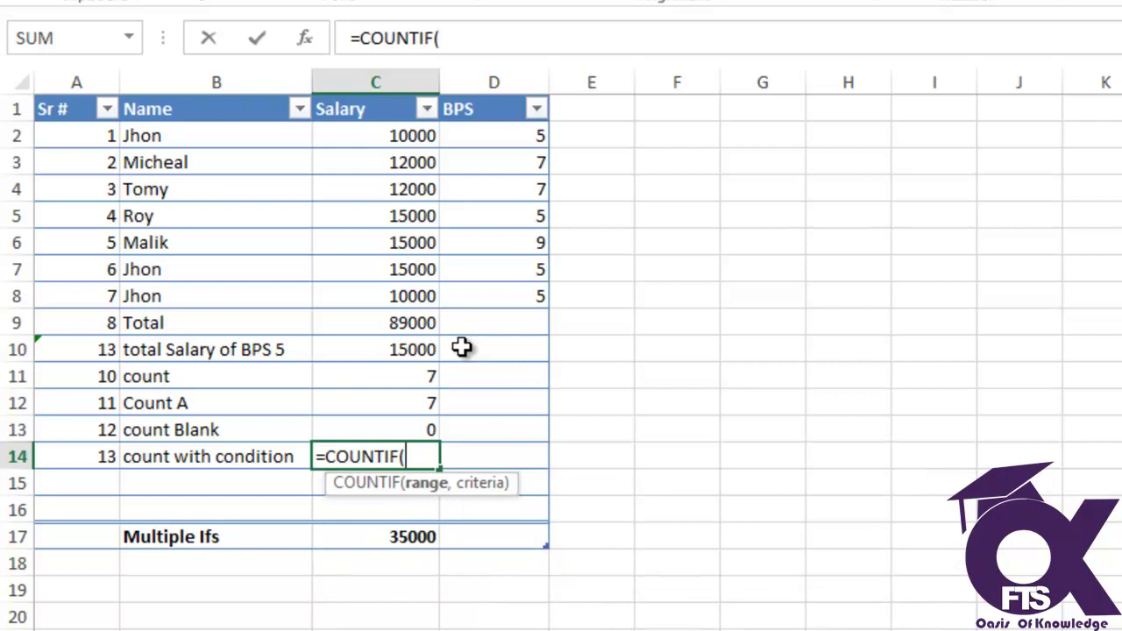
{"action": "key", "text": "Up"}
{"action": "key", "text": "Up"}
{"action": "key", "text": "Up"}
{"action": "key", "text": "Up"}
{"action": "key", "text": "Up"}
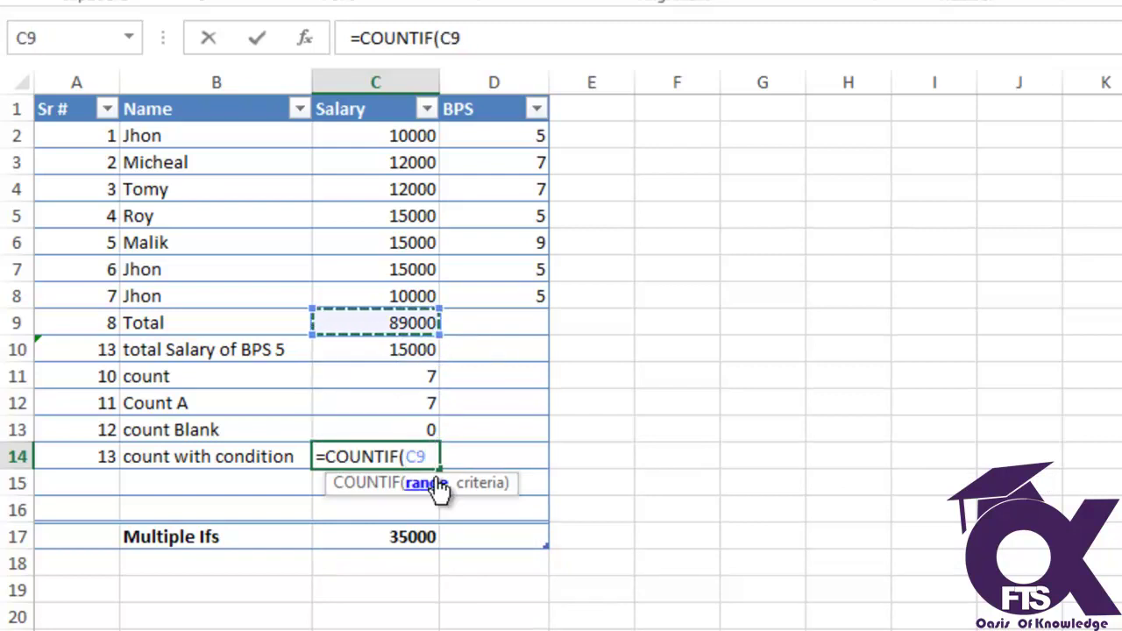
{"action": "key", "text": "Up"}
{"action": "key", "text": "shift+Up"}
{"action": "key", "text": "shift+Up"}
{"action": "key", "text": "shift+Up"}
{"action": "key", "text": "shift+Up"}
{"action": "key", "text": "shift+Up"}
{"action": "key", "text": "shift+Up"}
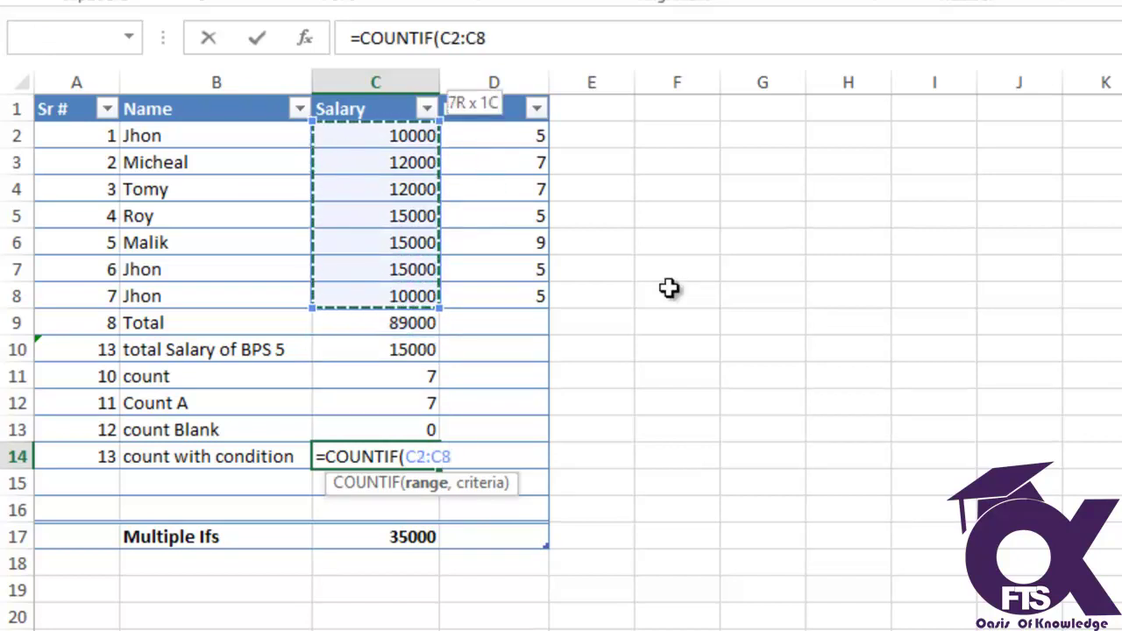
{"action": "type", "text": ","}
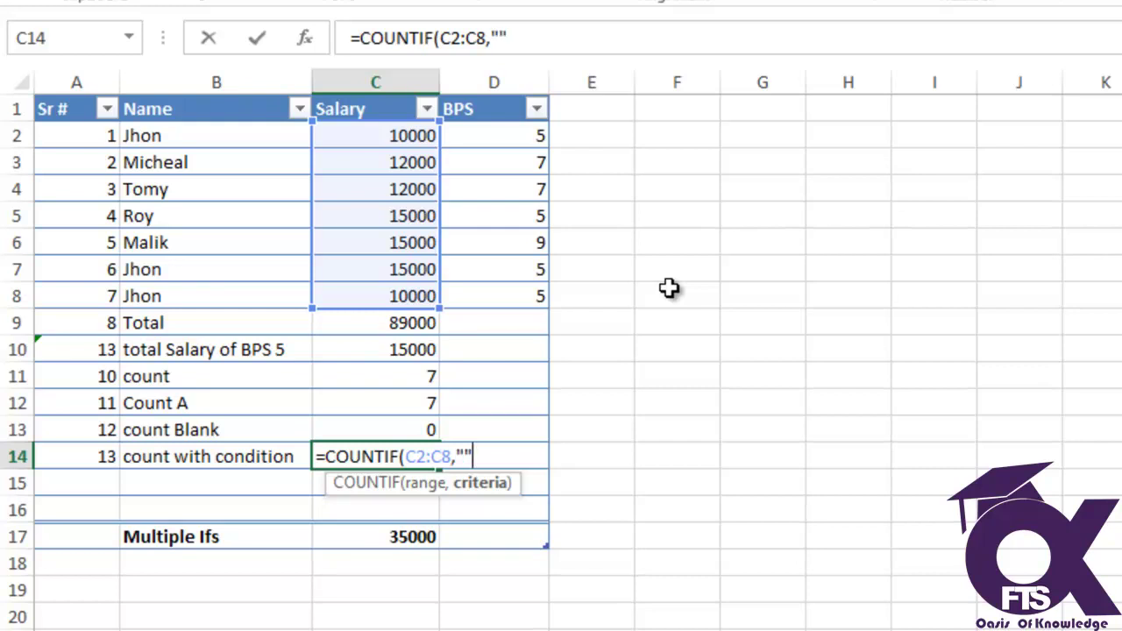
{"action": "left_click", "coordinate": [500, 39]}
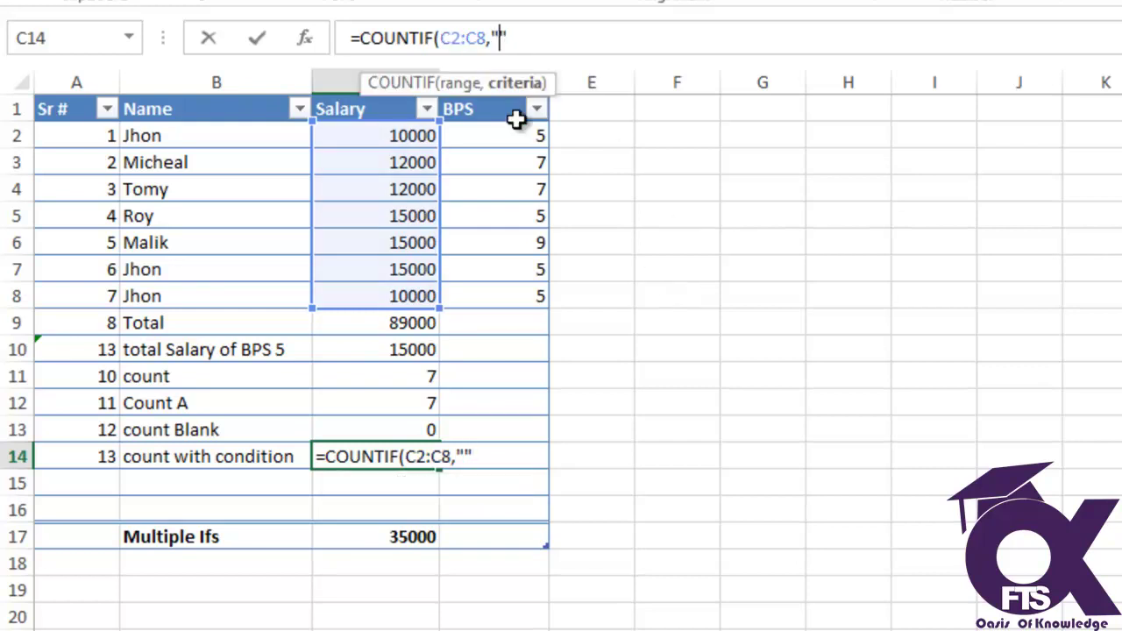
{"action": "type", "text": "10000"}
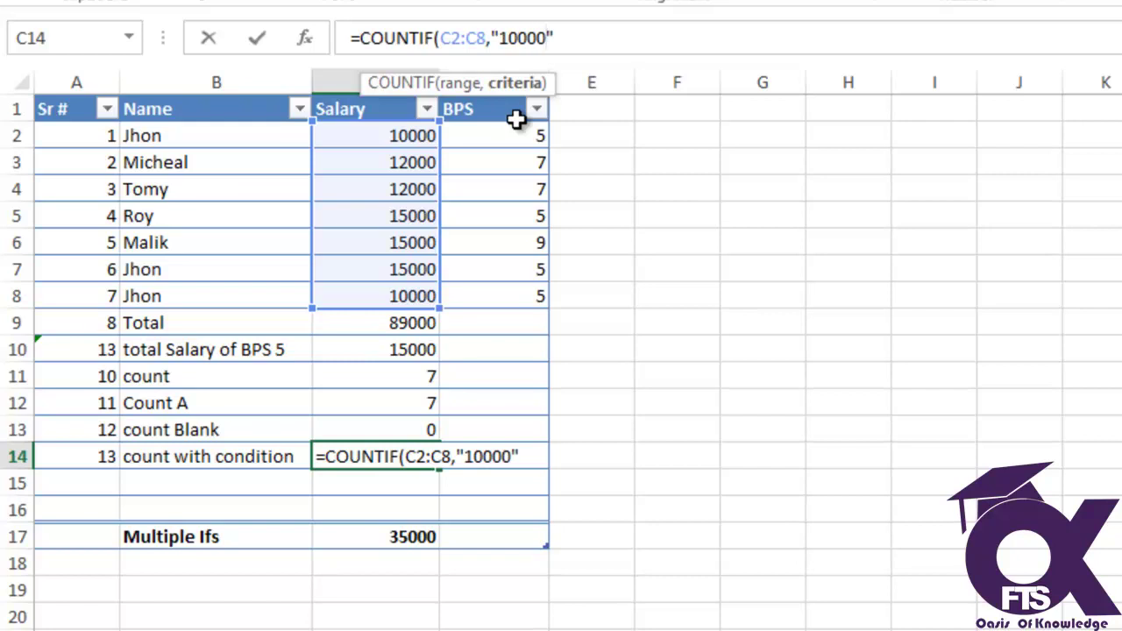
{"action": "key", "text": "Return"}
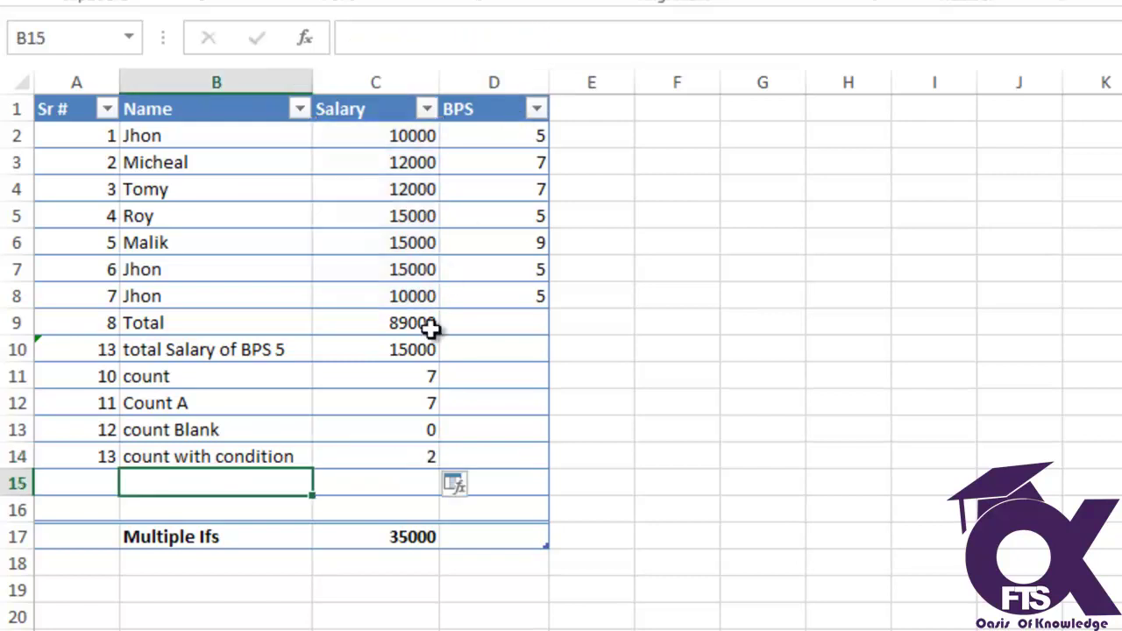
Check the COUNTIF result against the 10000 salaries in C2 and C8.
{"action": "left_click", "coordinate": [397, 453]}
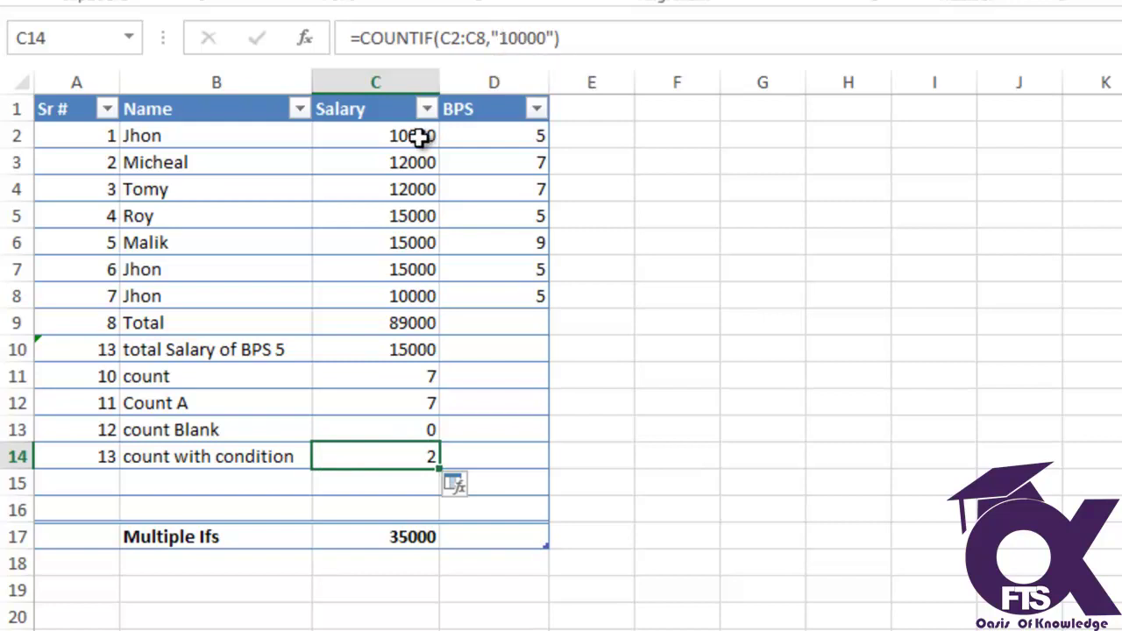
{"action": "left_click", "coordinate": [418, 137]}
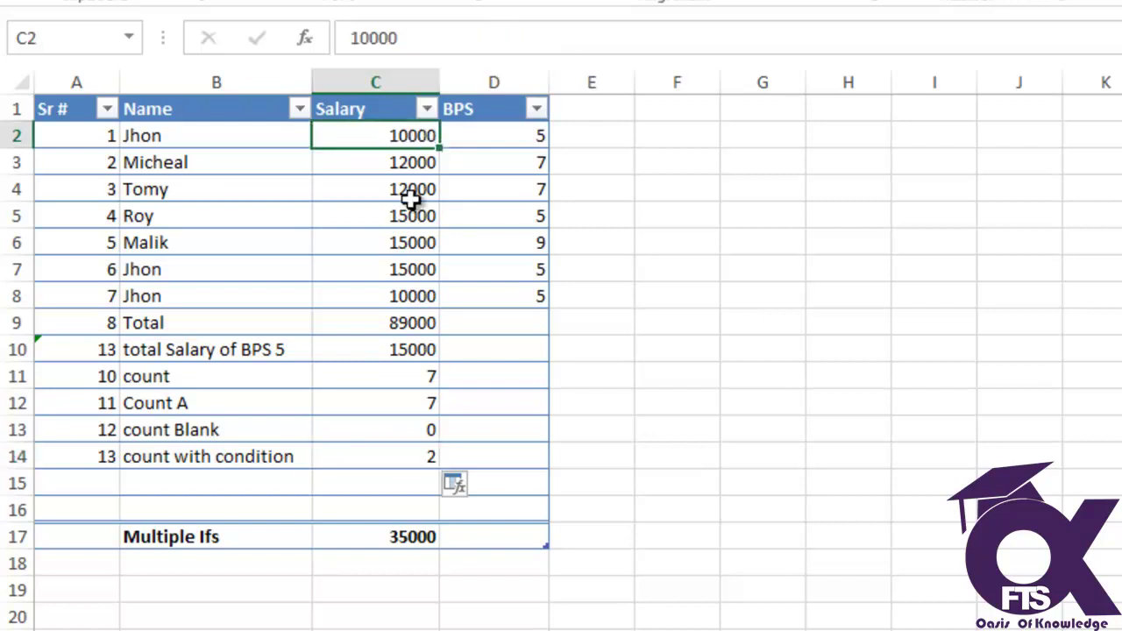
{"action": "left_click", "coordinate": [417, 296]}
{"action": "left_click", "coordinate": [401, 456]}
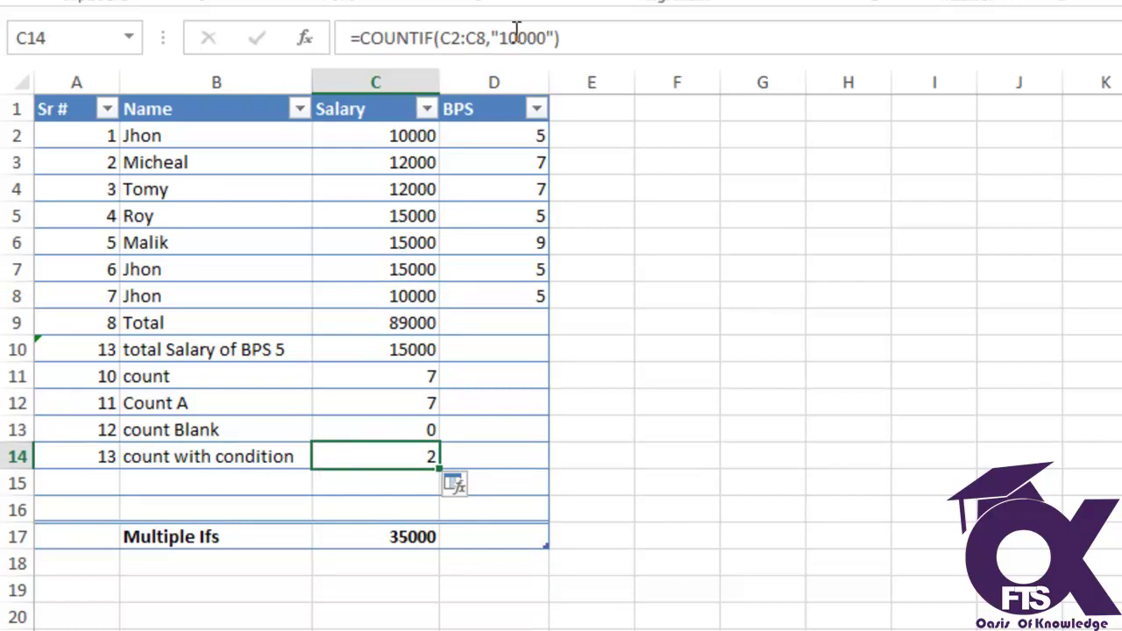
Change the COUNTIF criterion to 12000, then to 15000, giving 3.
{"action": "left_click_drag", "start_coordinate": [501, 42], "coordinate": [531, 46]}
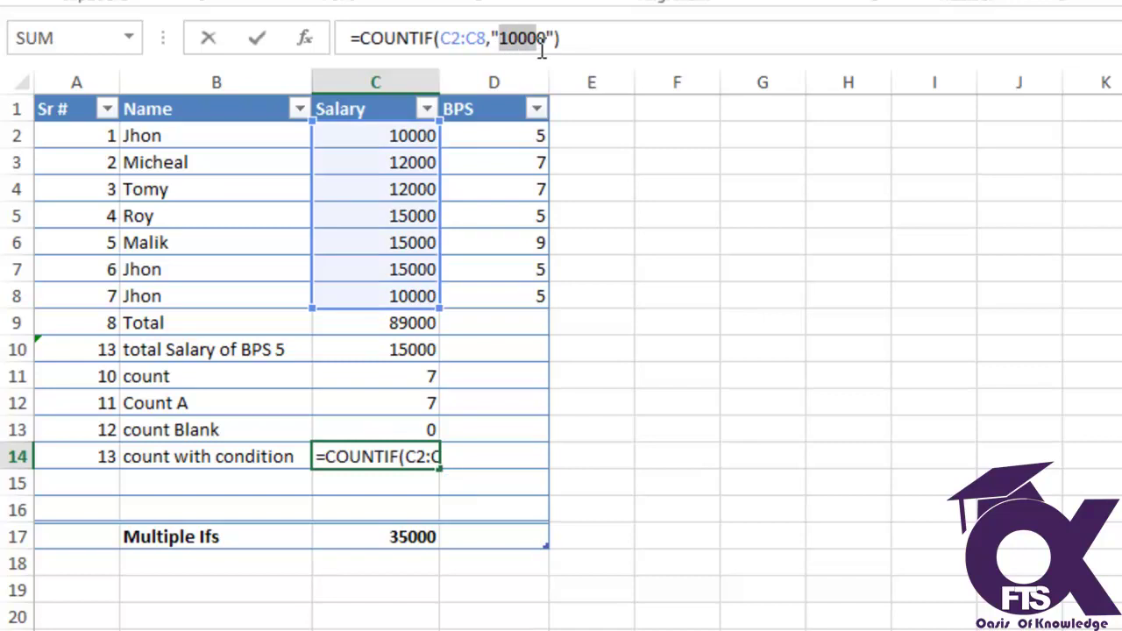
{"action": "type", "text": "12000"}
{"action": "key", "text": "Return"}
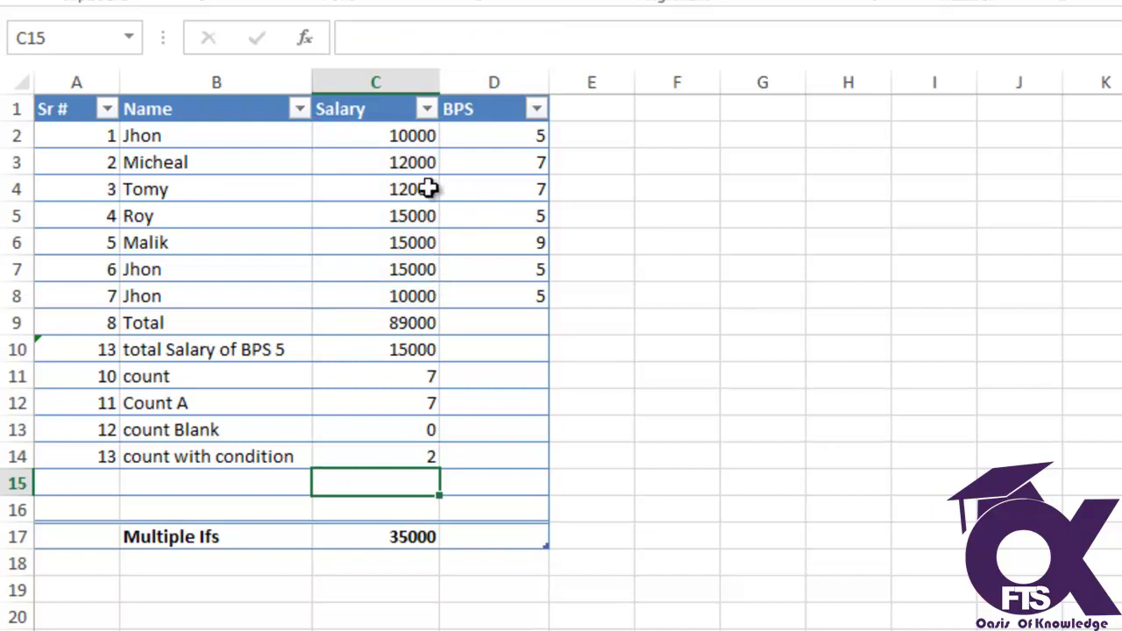
{"action": "left_click", "coordinate": [403, 458]}
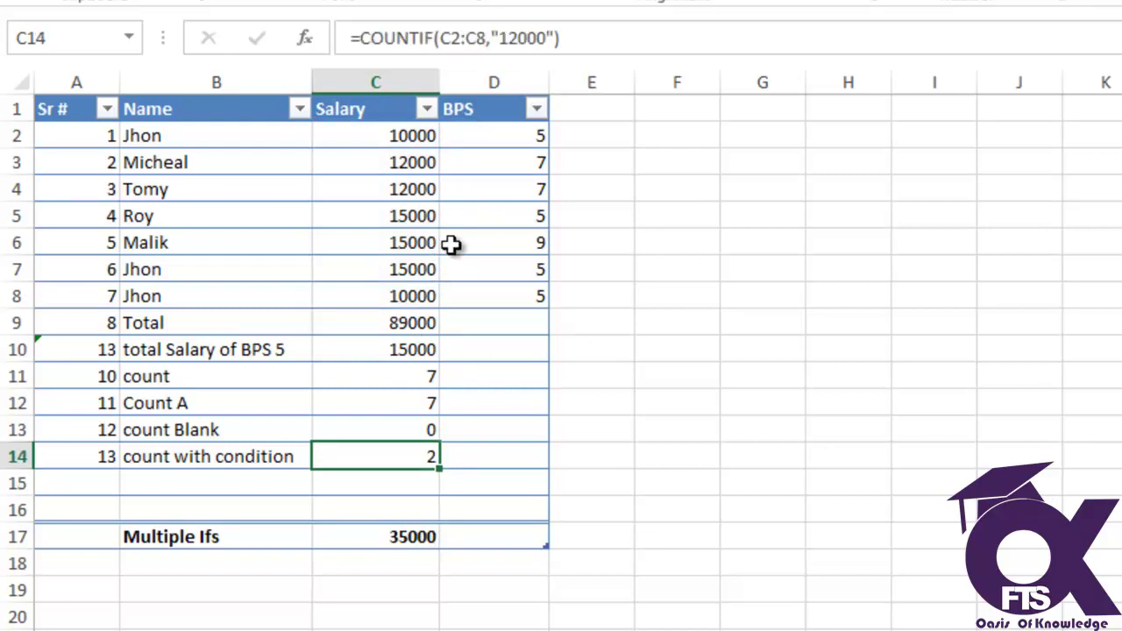
{"action": "left_click", "coordinate": [520, 37]}
{"action": "key", "text": "BackSpace"}
{"action": "type", "text": "5"}
{"action": "key", "text": "Return"}
{"action": "left_click", "coordinate": [401, 454]}
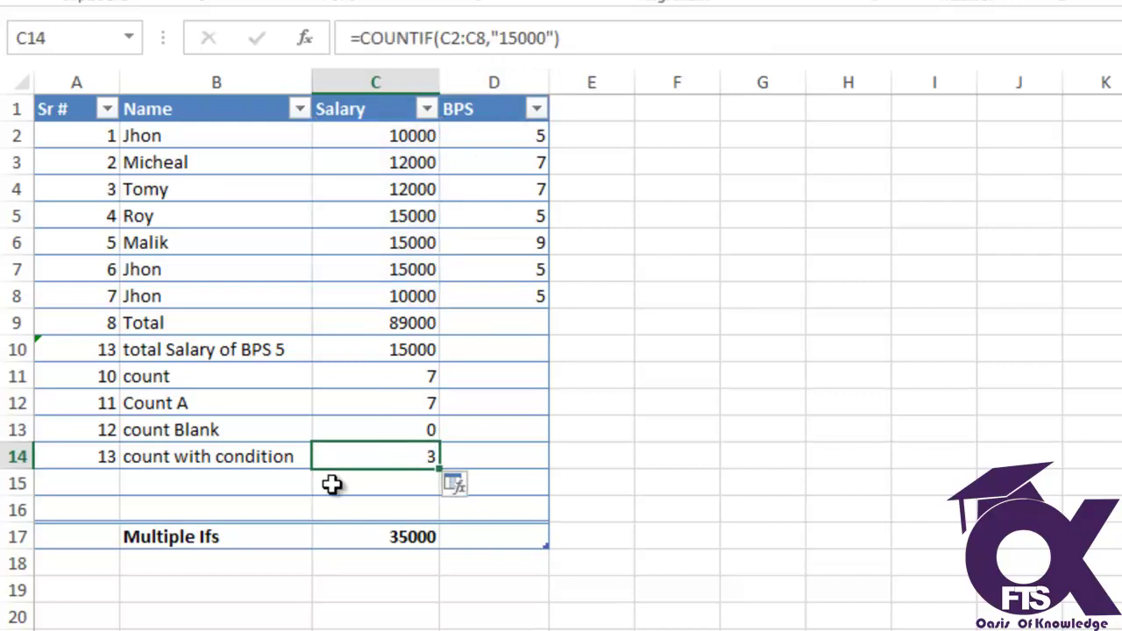
Label B15 'count with Multiple Conditions' and autofit column B to fit it.
{"action": "left_click", "coordinate": [216, 481]}
{"action": "type", "text": "co"}
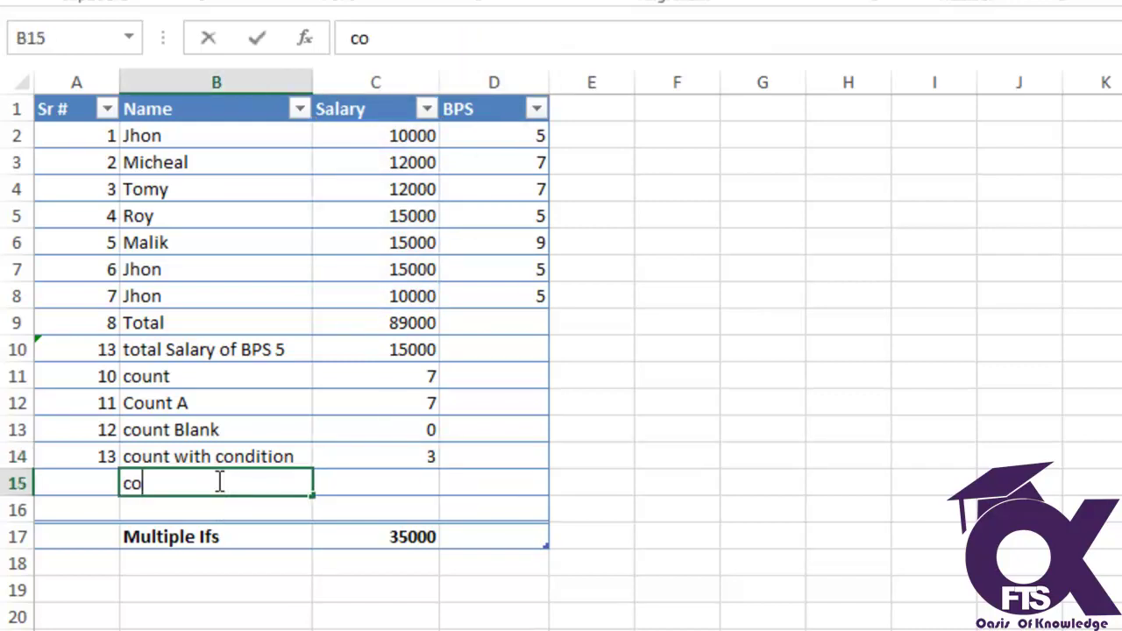
{"action": "type", "text": "unyt"}
{"action": "type", "text": "with Mul"}
{"action": "type", "text": "p"}
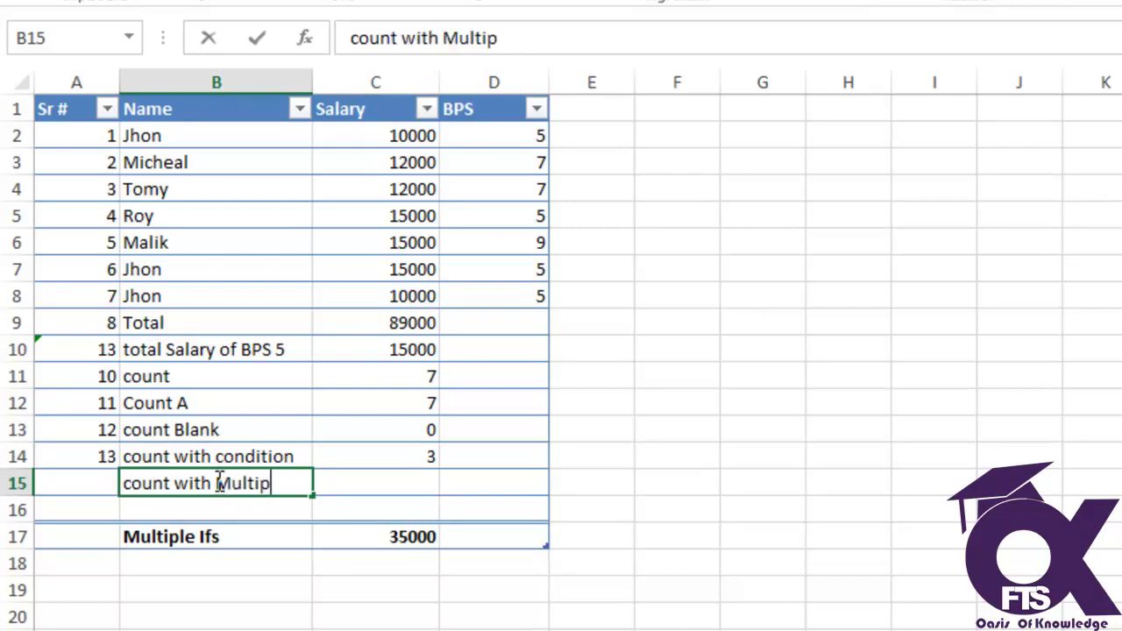
{"action": "type", "text": "le C"}
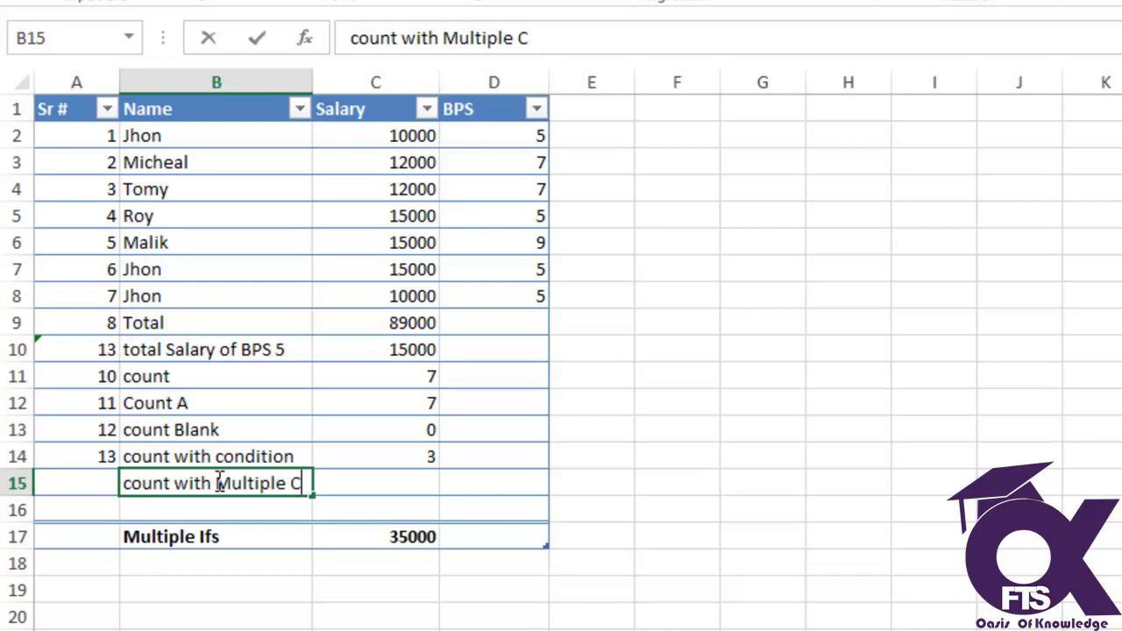
{"action": "type", "text": "ondi"}
{"action": "type", "text": "tions"}
{"action": "key", "text": "Return"}
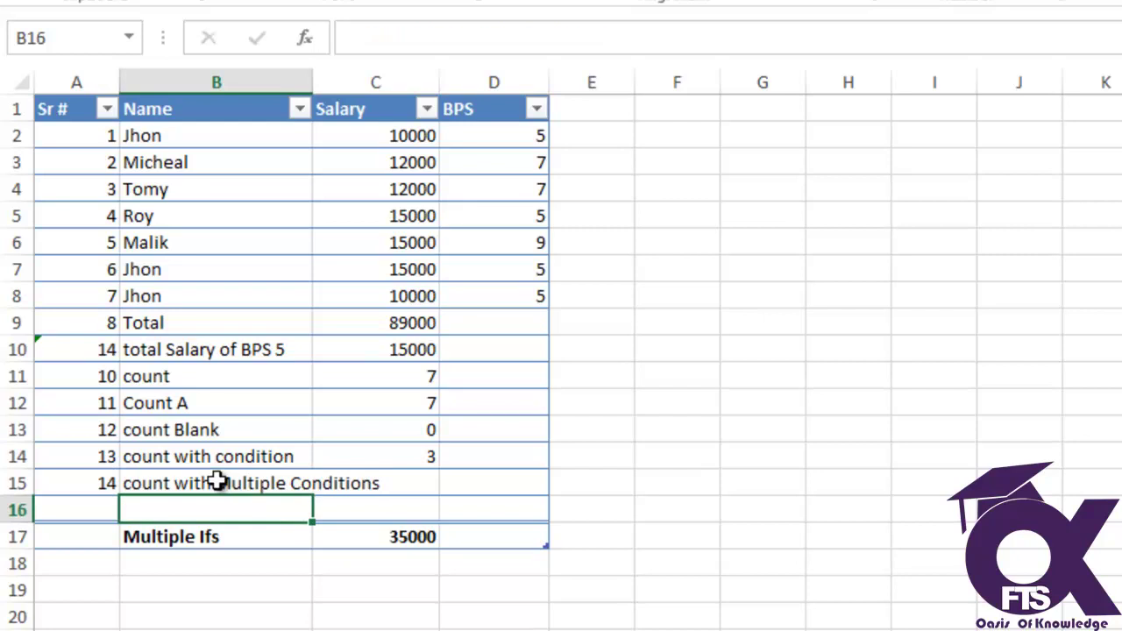
{"action": "key", "text": "Up"}
{"action": "key", "text": "Right"}
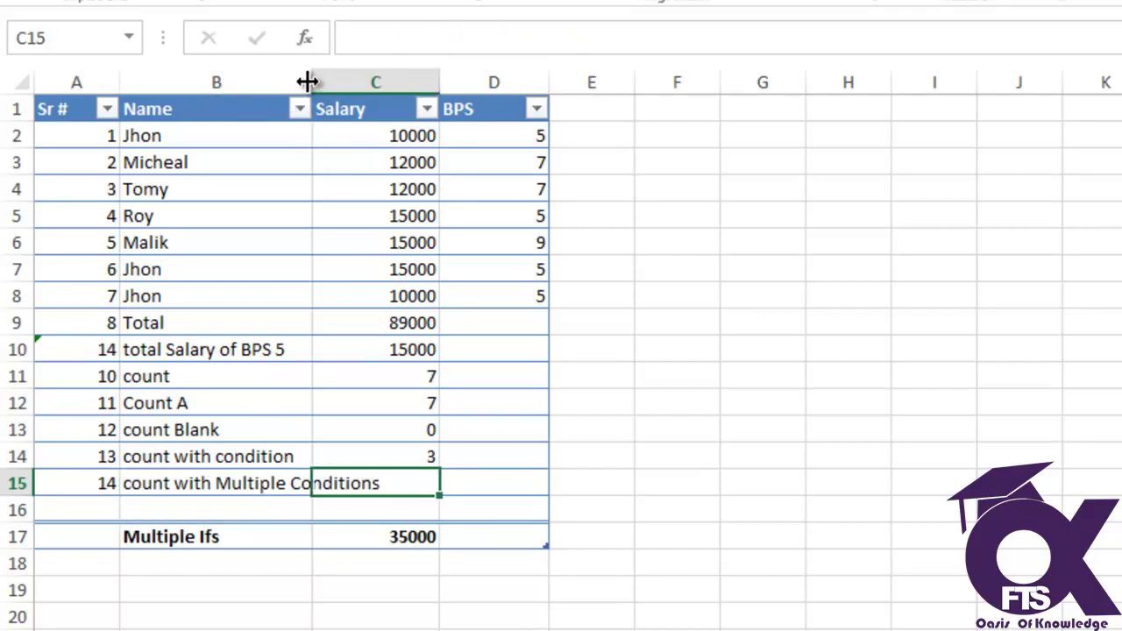
{"action": "double_click", "coordinate": [312, 81]}
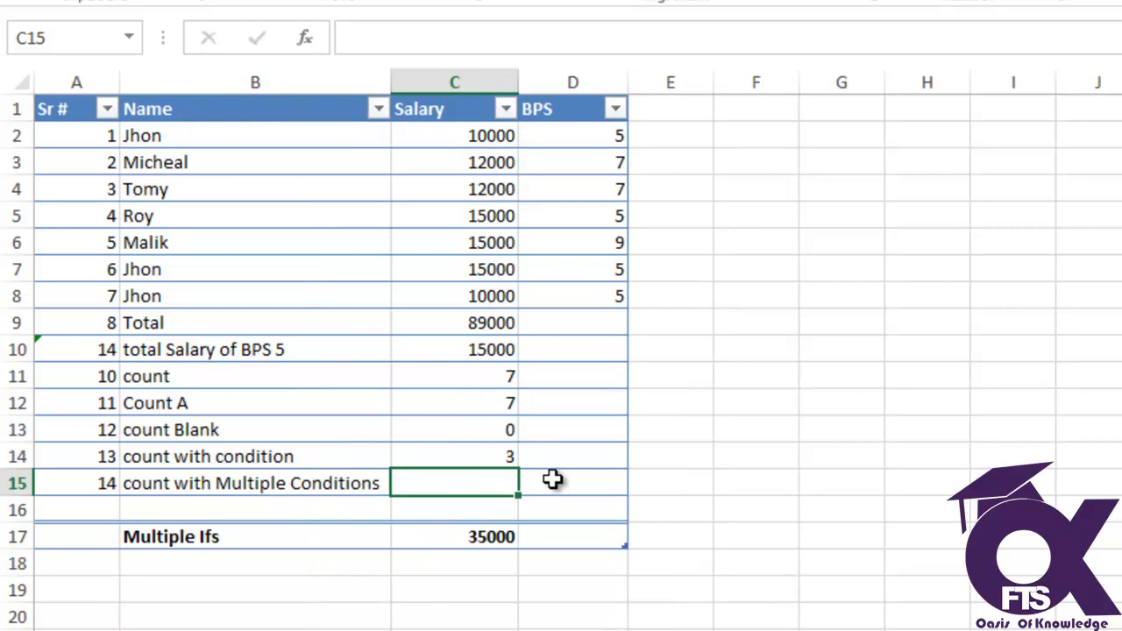
Build =COUNTIFS in C15 matching salary 10000 in C2:C8 and the first employee's name in B2:B8.
{"action": "type", "text": "=count"}
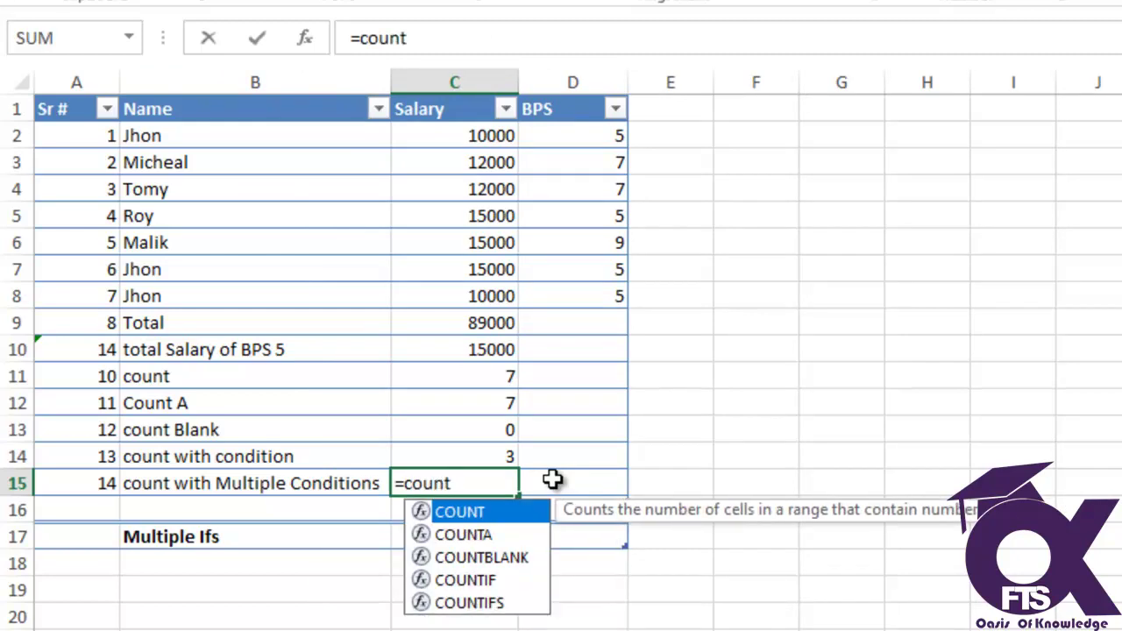
{"action": "key", "text": "Down"}
{"action": "key", "text": "Down"}
{"action": "key", "text": "Down"}
{"action": "key", "text": "Down"}
{"action": "key", "text": "Tab"}
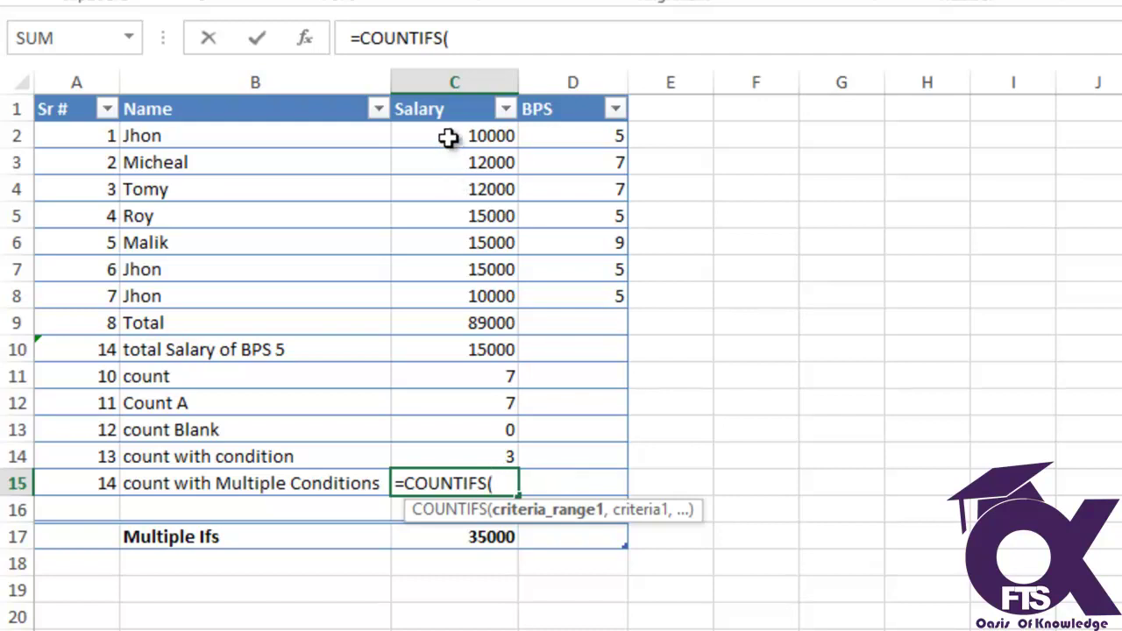
{"action": "left_click_drag", "start_coordinate": [447, 137], "coordinate": [447, 285]}
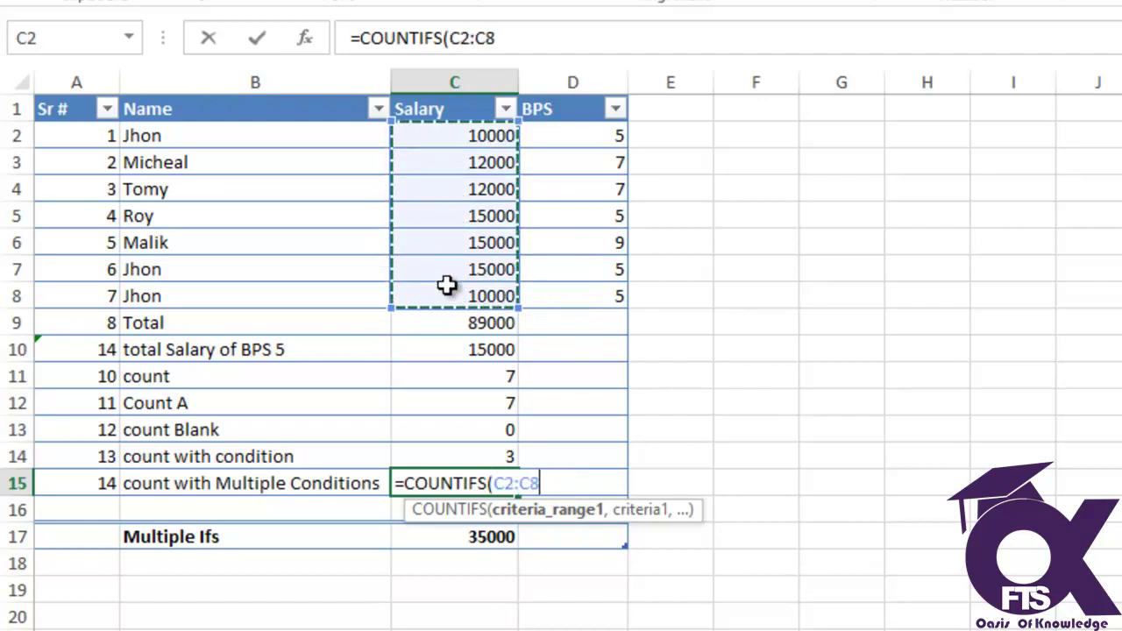
{"action": "type", "text": ","}
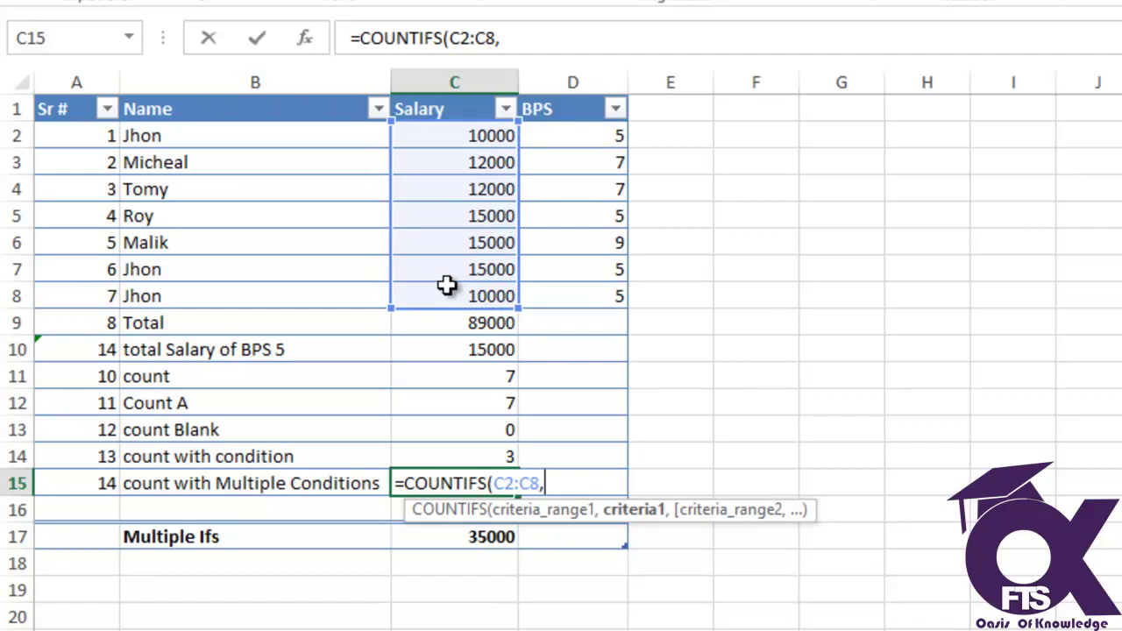
{"action": "type", "text": "\"10000\""}
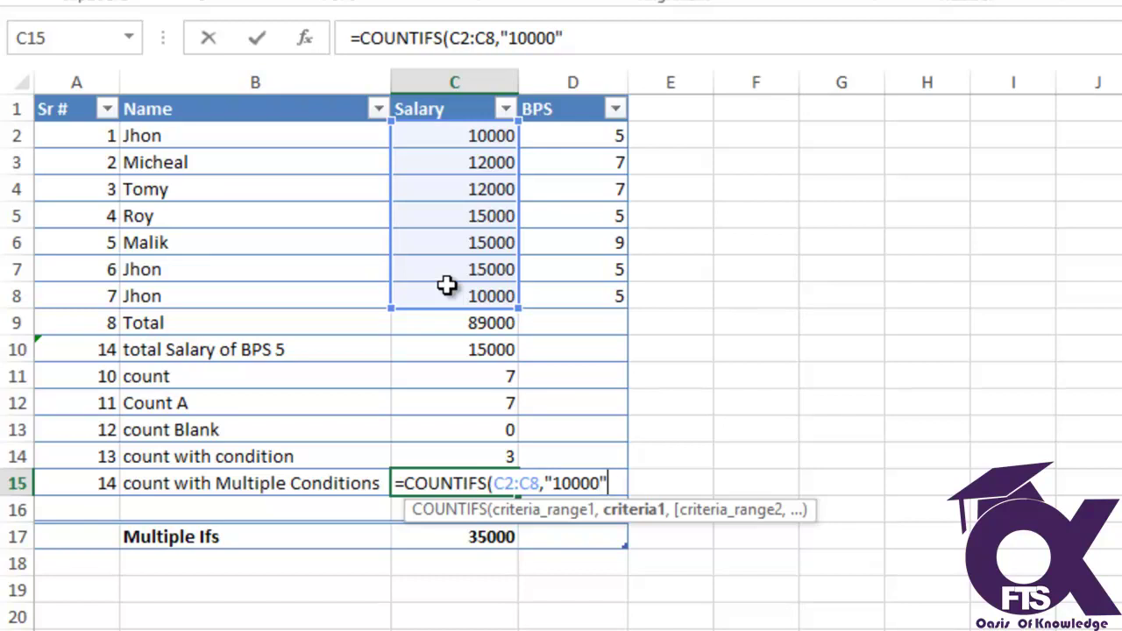
{"action": "type", "text": ","}
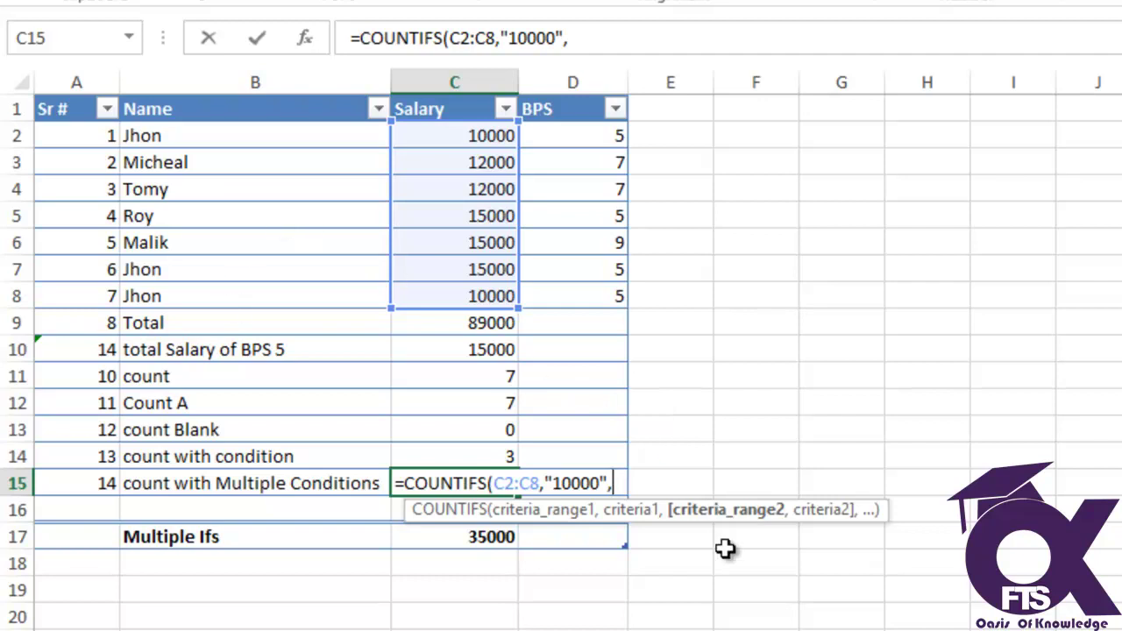
{"action": "left_click_drag", "start_coordinate": [216, 135], "coordinate": [211, 283]}
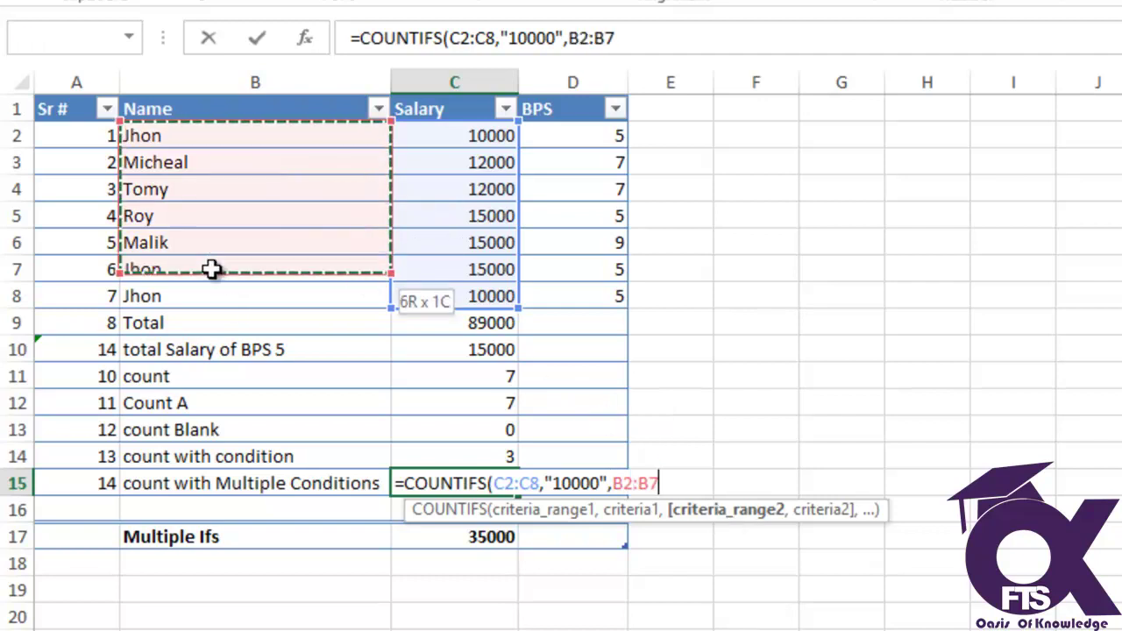
{"action": "type", "text": ","}
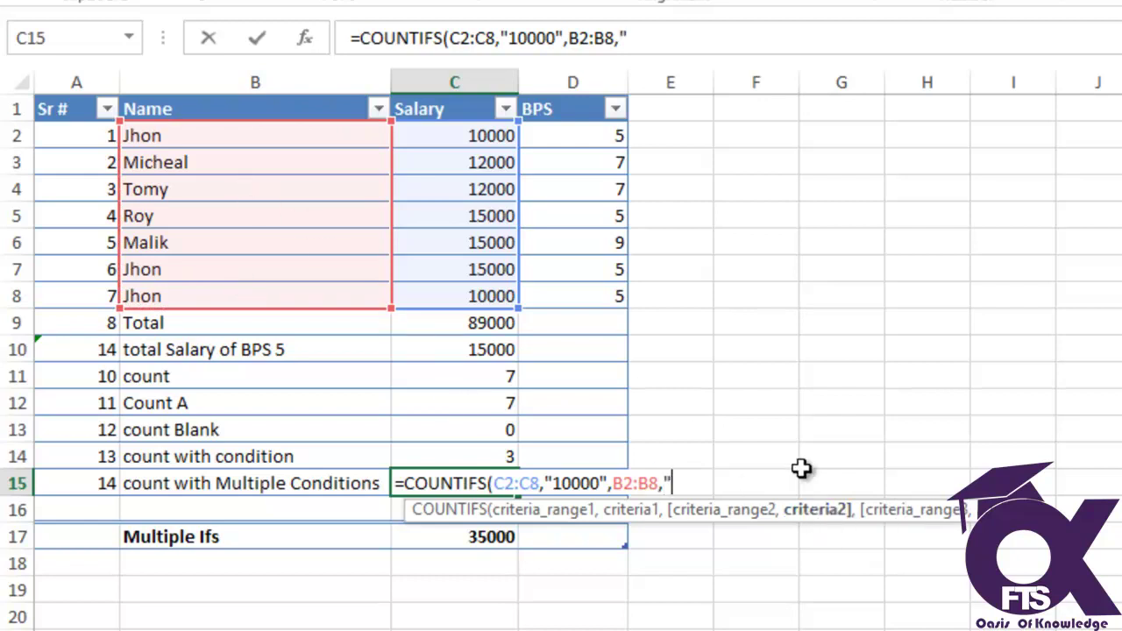
{"action": "type", "text": "hon"}
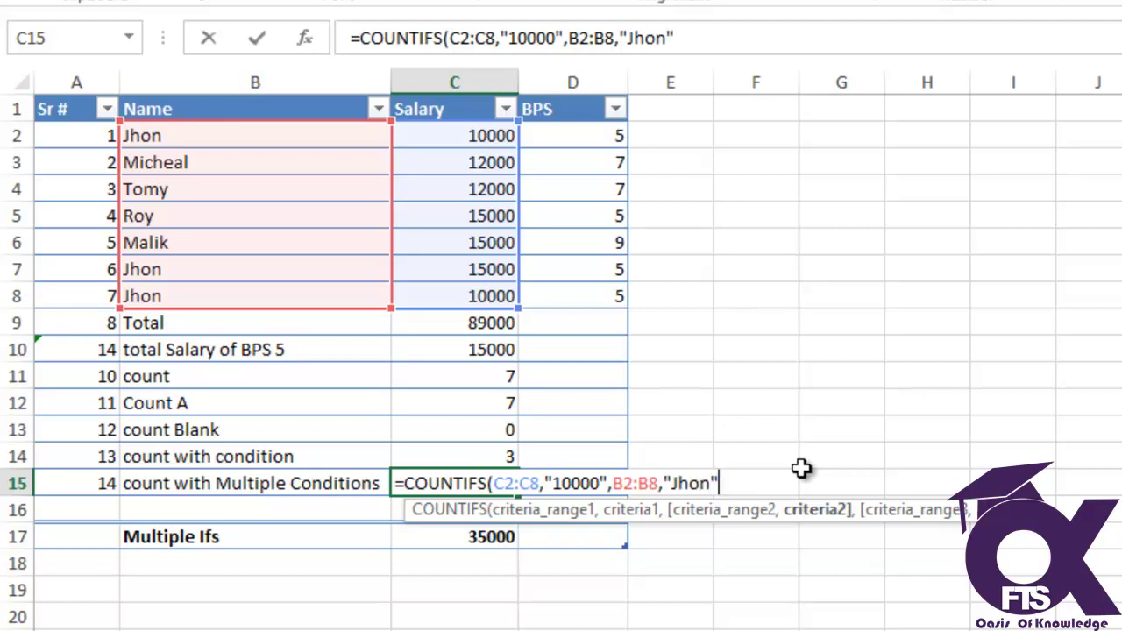
{"action": "key", "text": "Return"}
Review the C15 COUNTIFS formula and the names and salaries in rows 2, 7 and 8.
{"action": "left_click", "coordinate": [465, 483]}
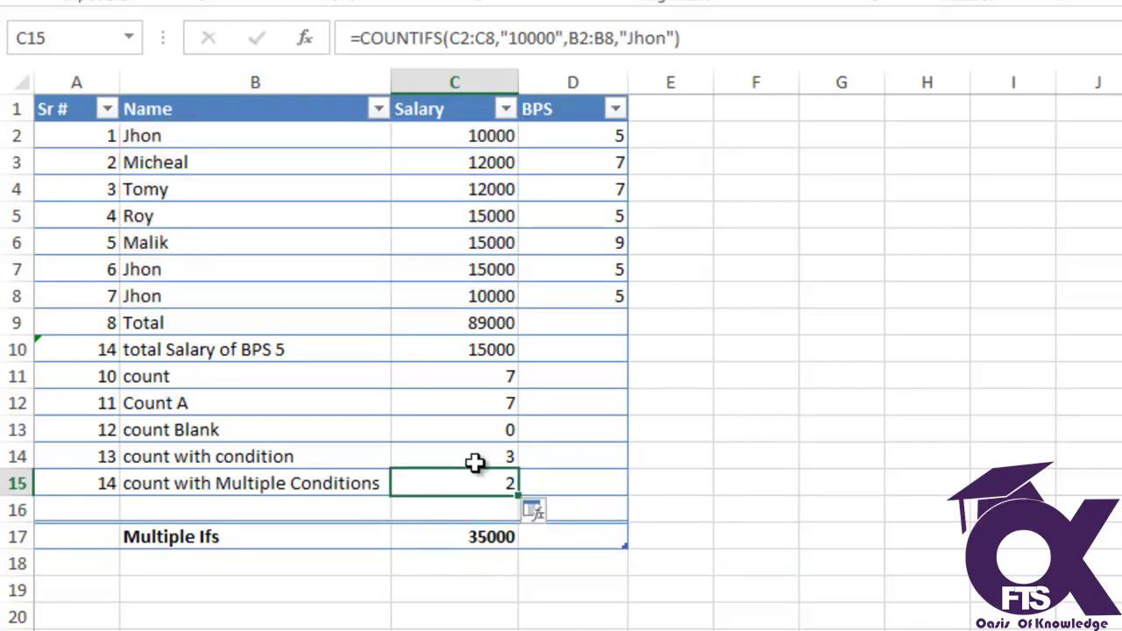
{"action": "left_click", "coordinate": [464, 138]}
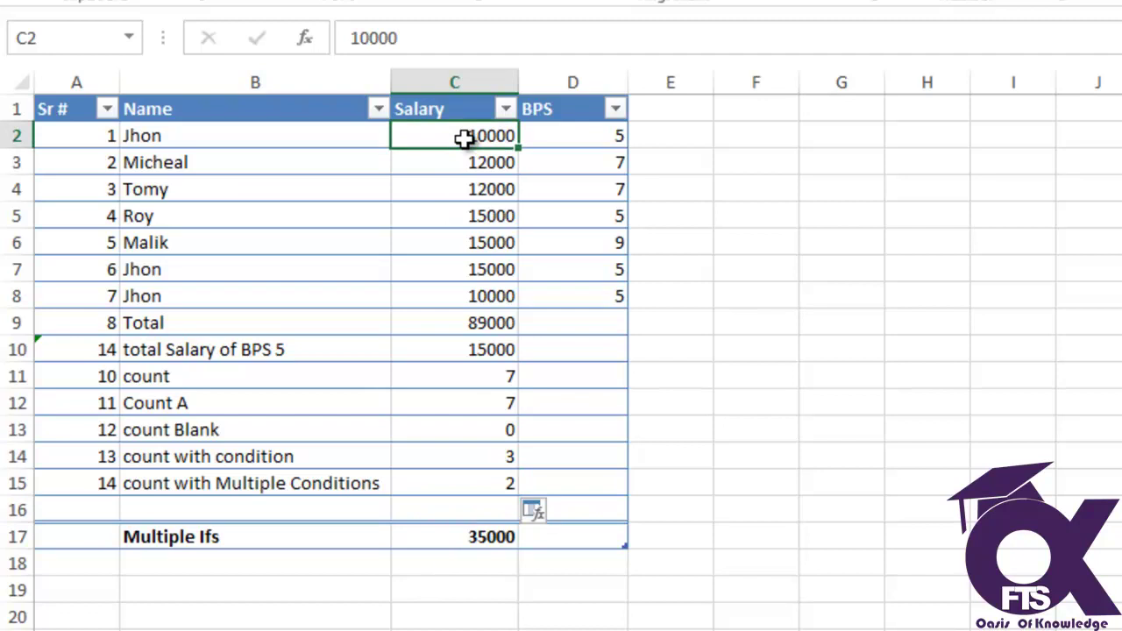
{"action": "left_click", "coordinate": [460, 299]}
{"action": "left_click", "coordinate": [263, 295]}
{"action": "left_click", "coordinate": [225, 131]}
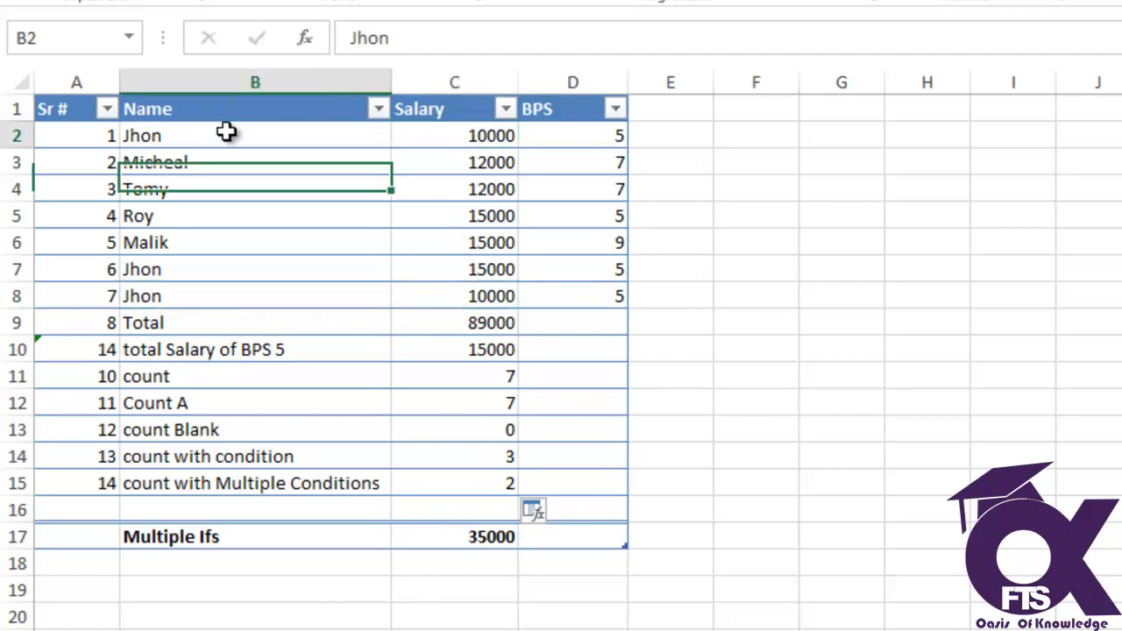
{"action": "left_click", "coordinate": [192, 273]}
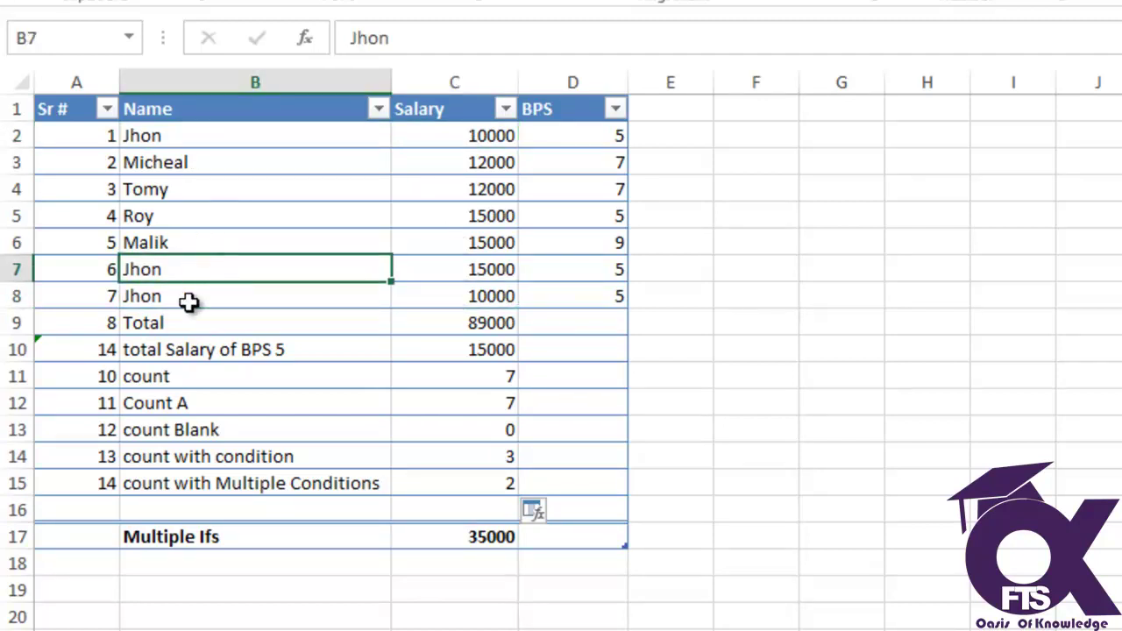
Change row 7's salary in C7 to 10000 and recheck the count in C15.
{"action": "left_click", "coordinate": [433, 277]}
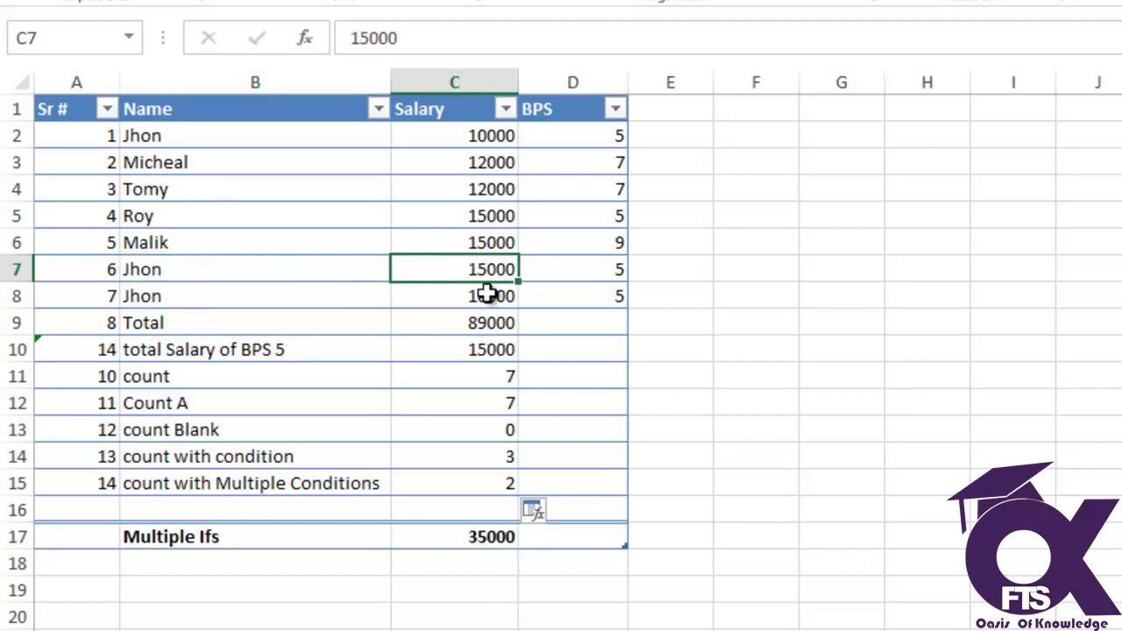
{"action": "type", "text": "10000"}
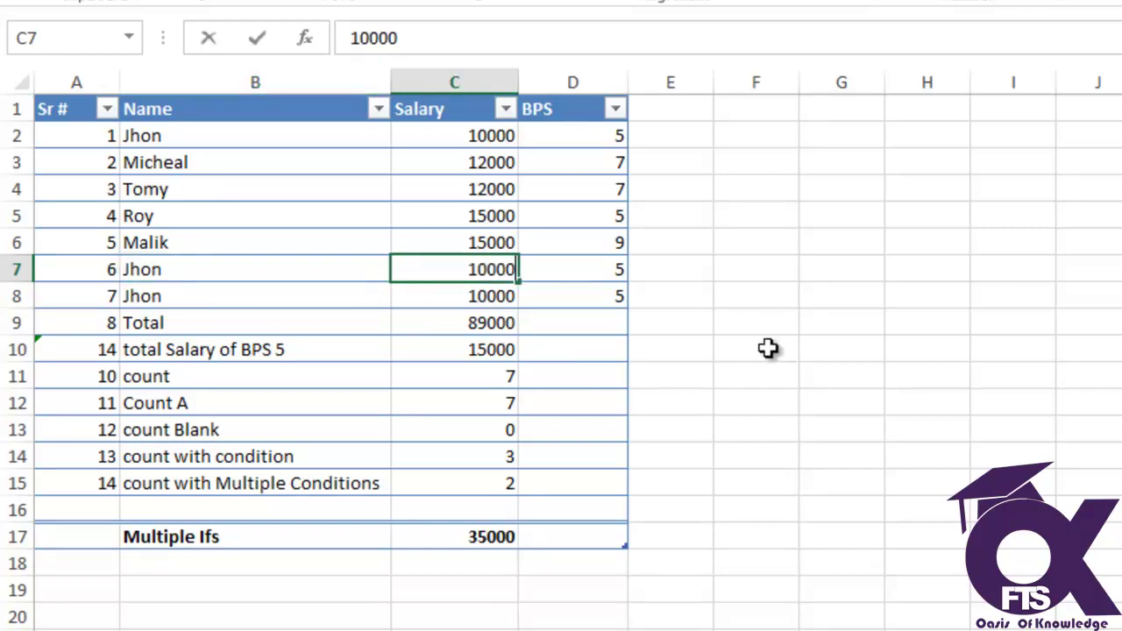
{"action": "key", "text": "Return"}
{"action": "left_click", "coordinate": [496, 485]}
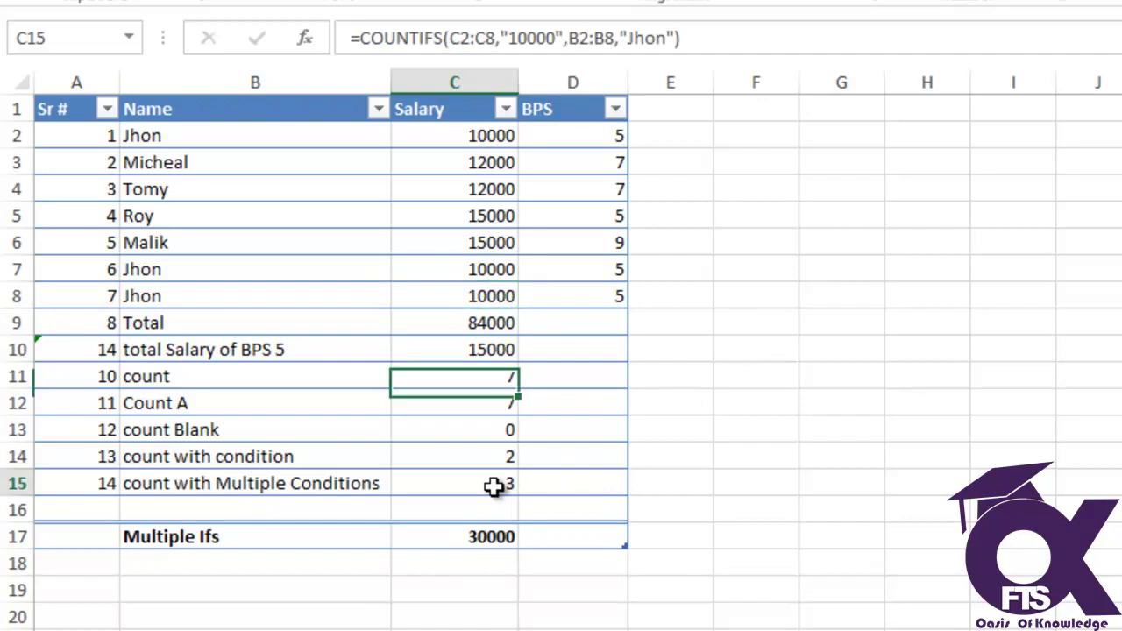
Change row 8's salary in C8 to 12000.
{"action": "left_click", "coordinate": [488, 299]}
{"action": "type", "text": "12"}
{"action": "key", "text": "Return"}
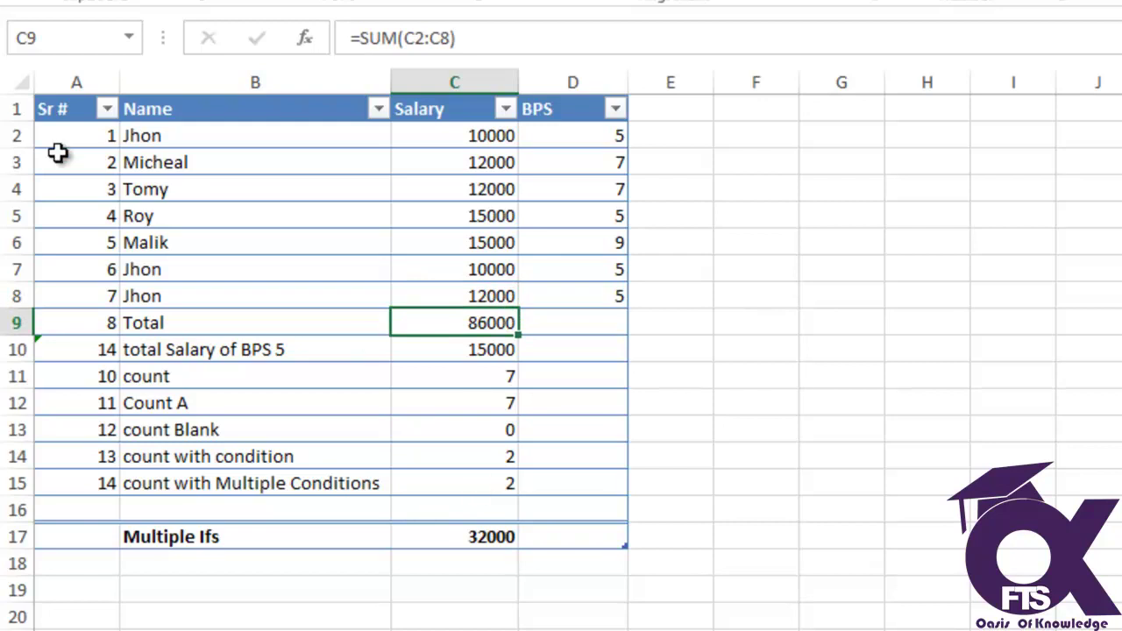
{"action": "left_click", "coordinate": [166, 296]}
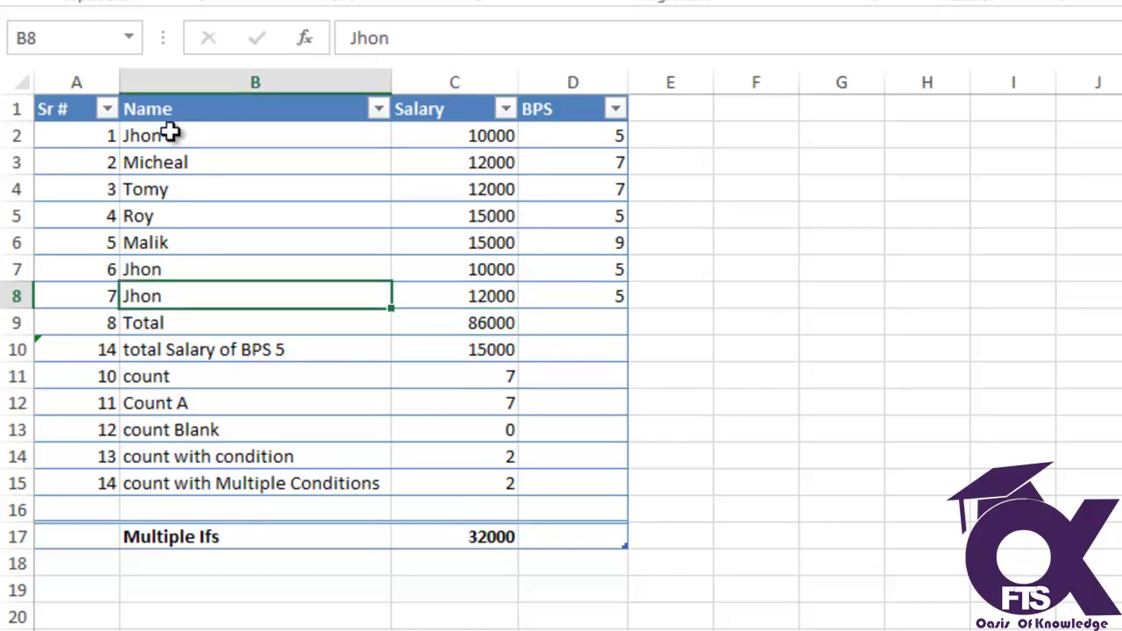